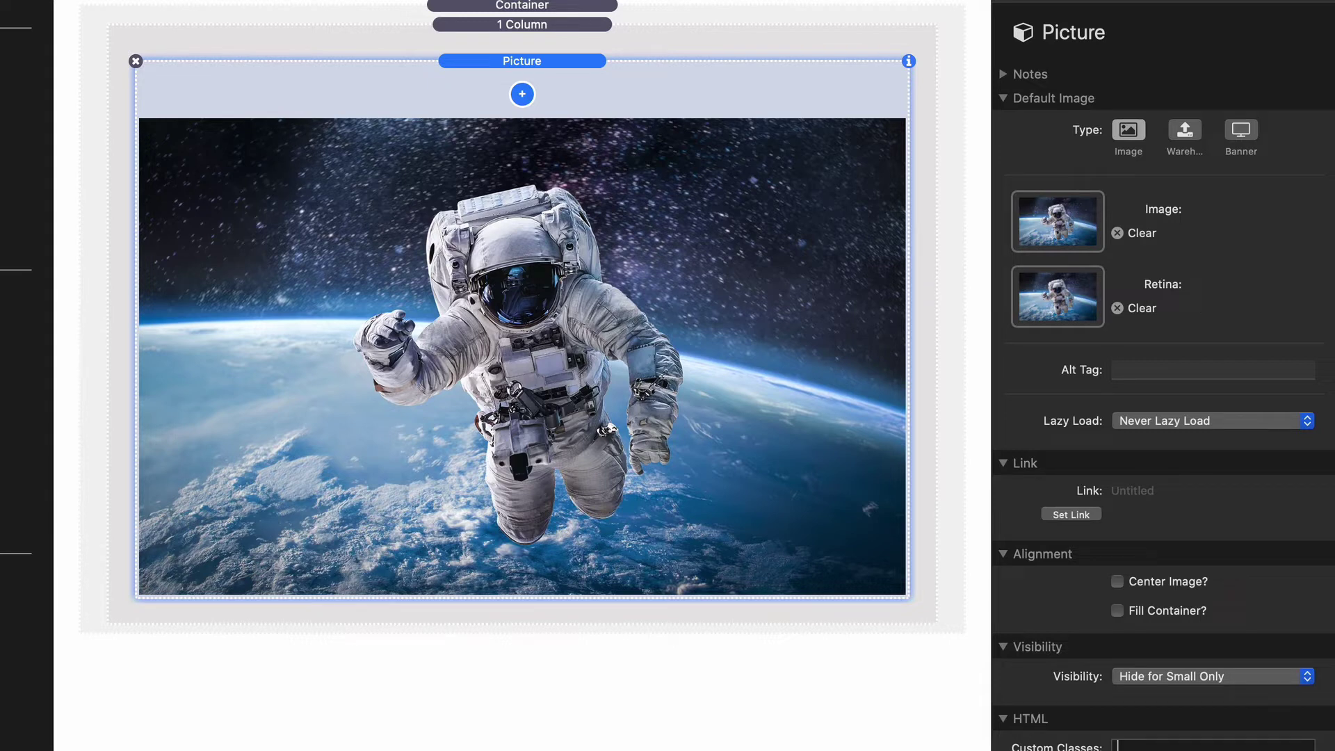
Step: Open the add-source menu on the astronaut Picture stack
left_click(521, 99)
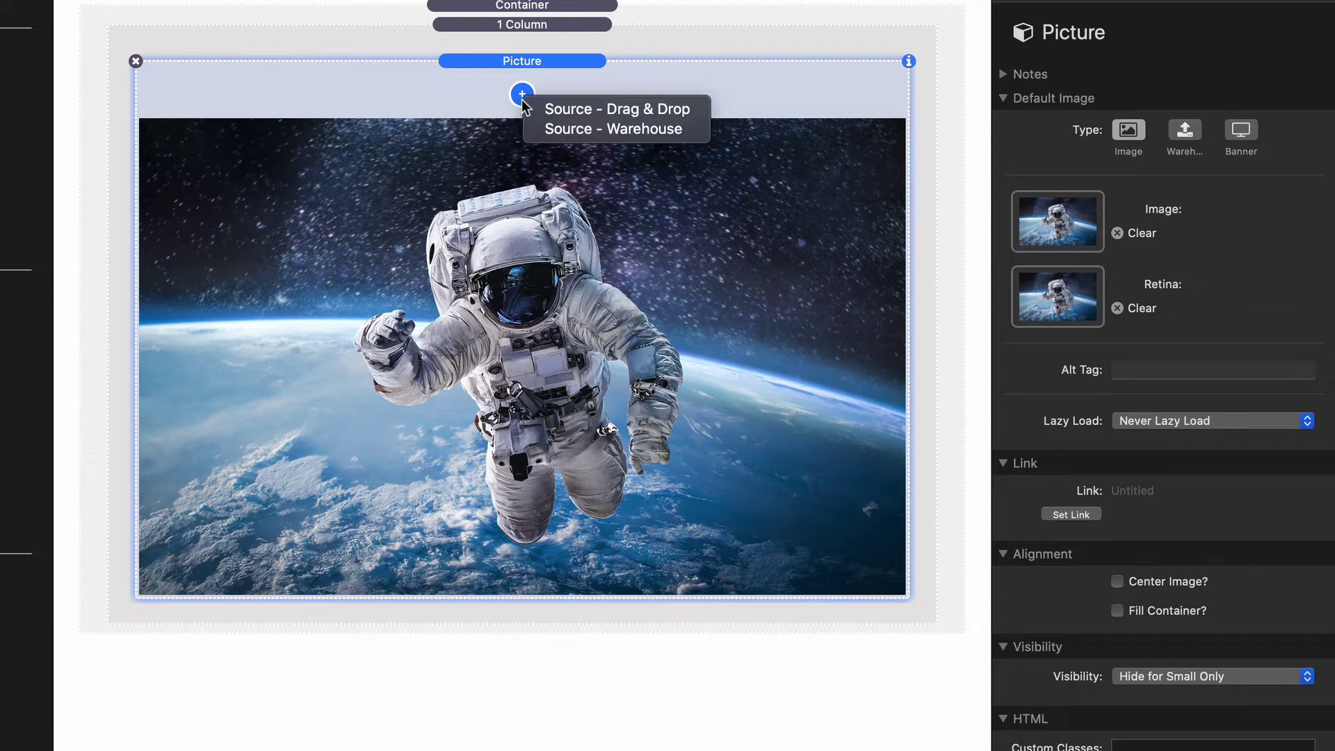
Step: Add a Warehouse image source to the Picture and check its image type list
left_click(598, 127)
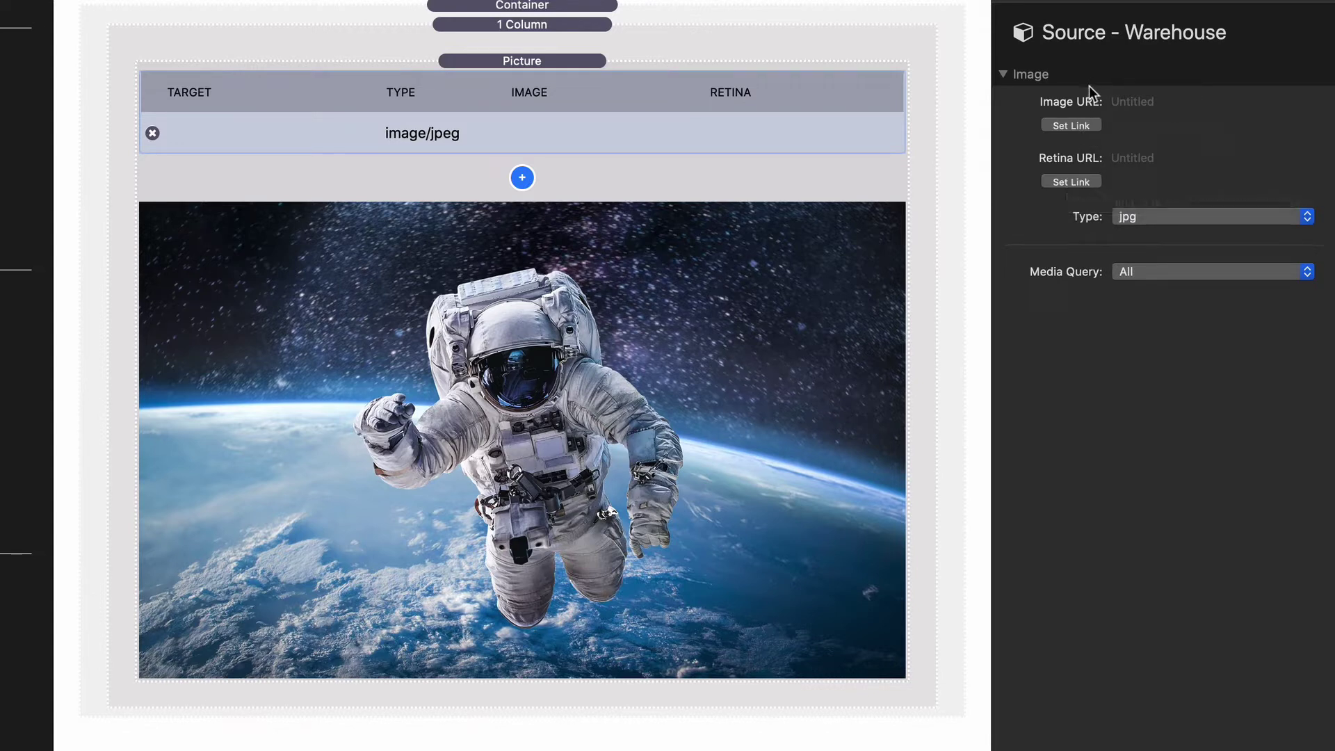
left_click(1148, 218)
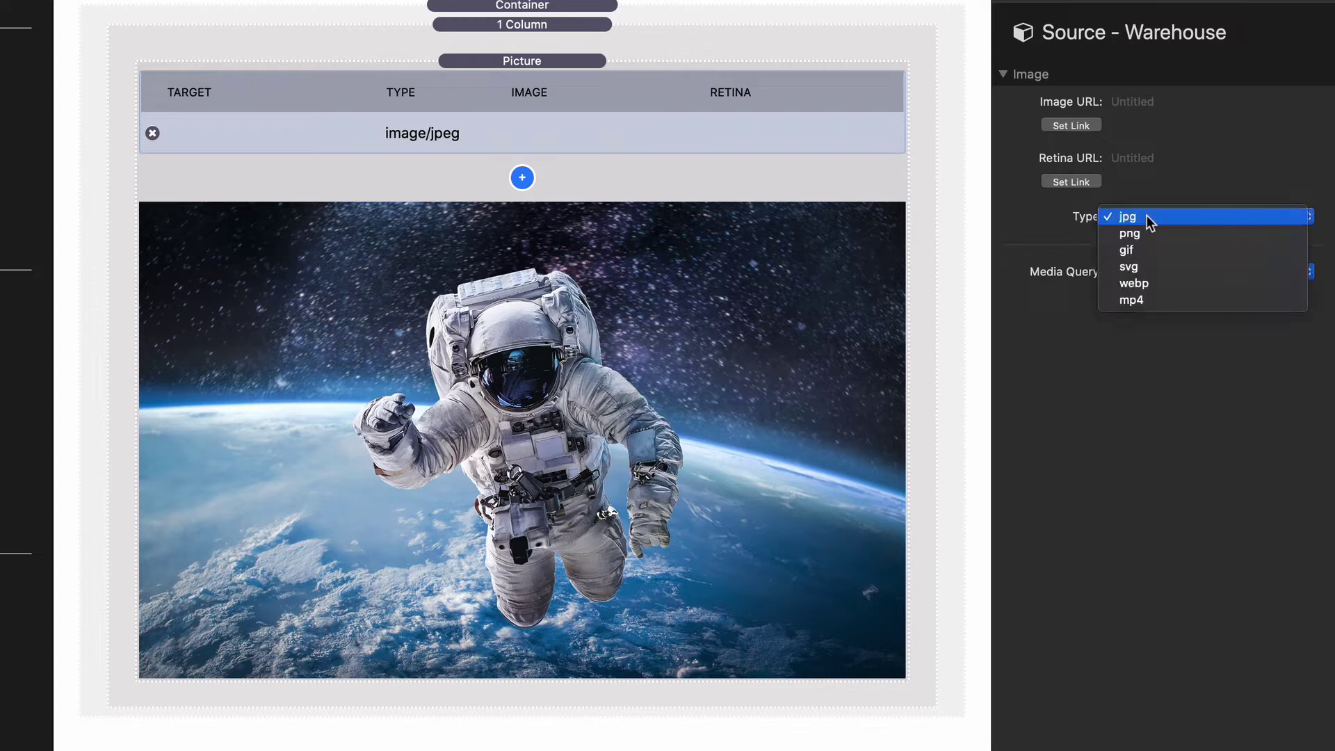
Step: Keep jpg as the type and set the source to a custom media query (min-width: 800px)
left_click(1106, 364)
left_click(1149, 272)
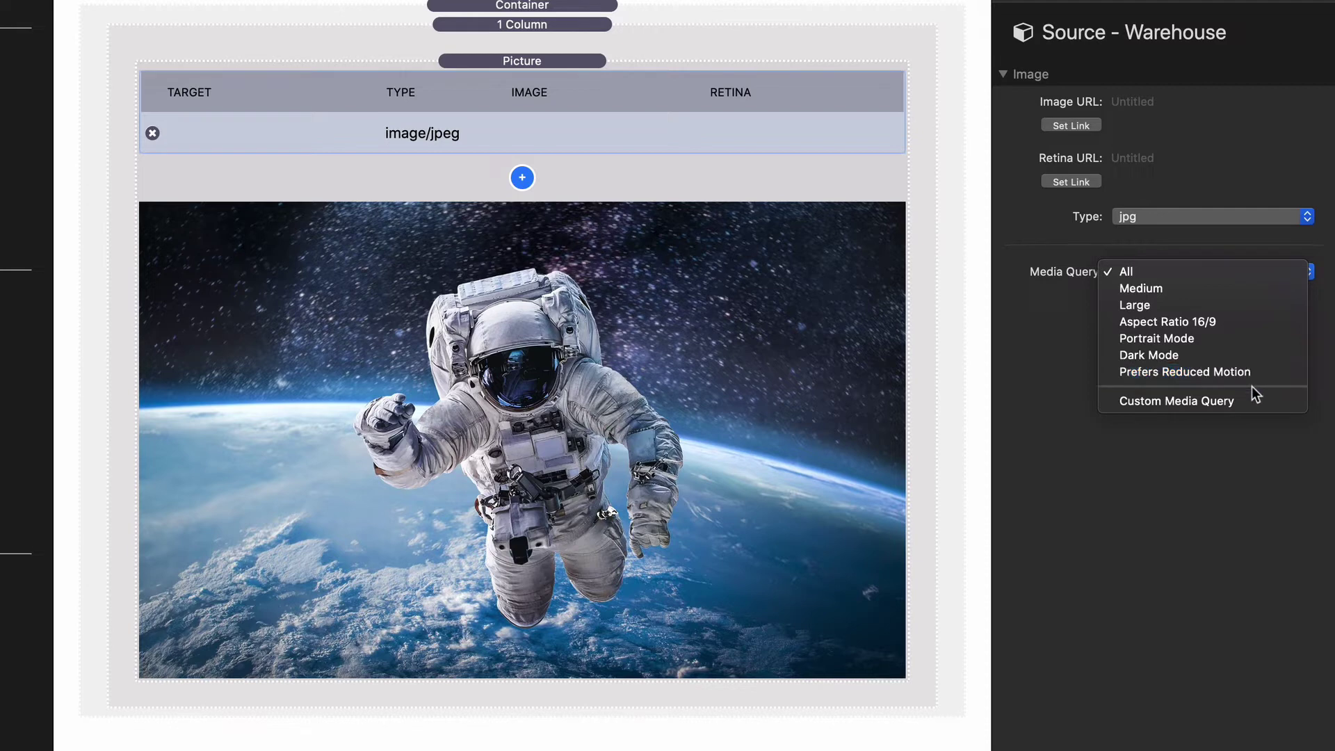
left_click(1249, 409)
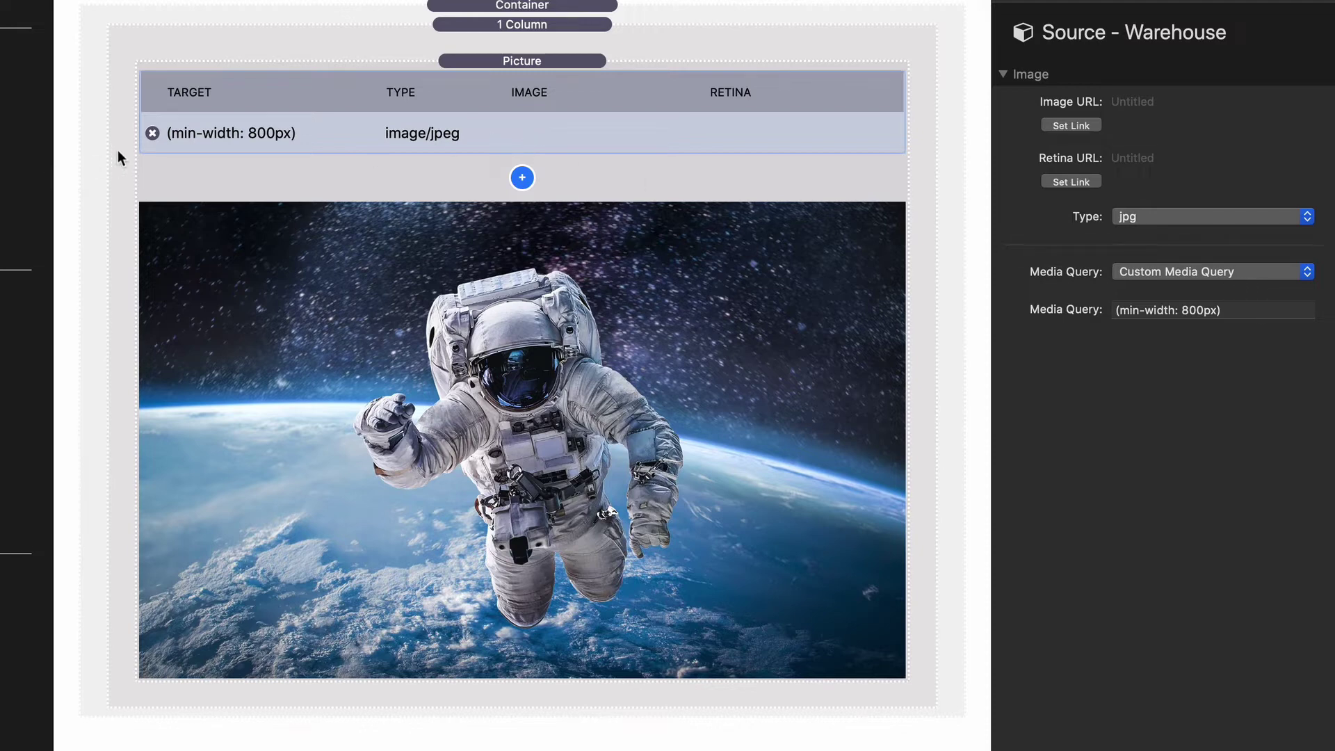
Step: Delete the (min-width: 800px) warehouse source and add a drag-and-drop image source
left_click(152, 133)
left_click(525, 94)
left_click(571, 106)
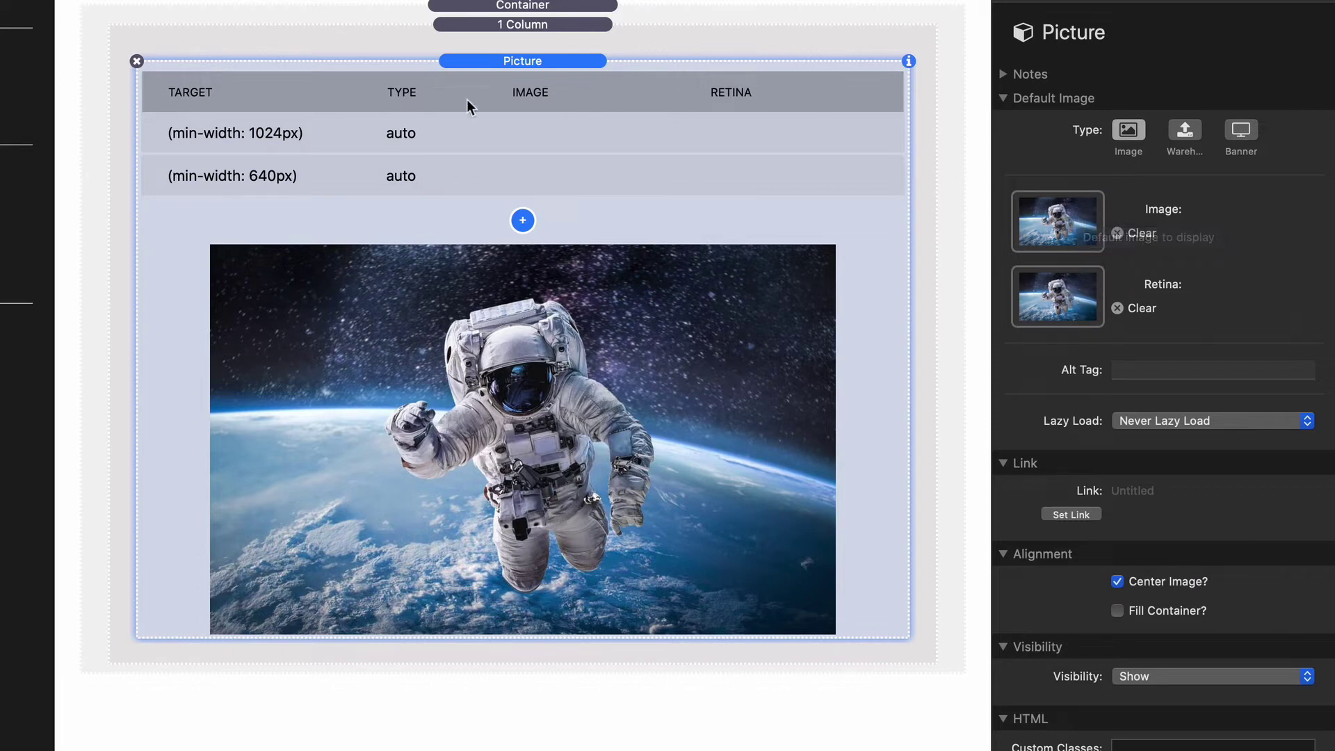
left_click(423, 137)
left_click(422, 174)
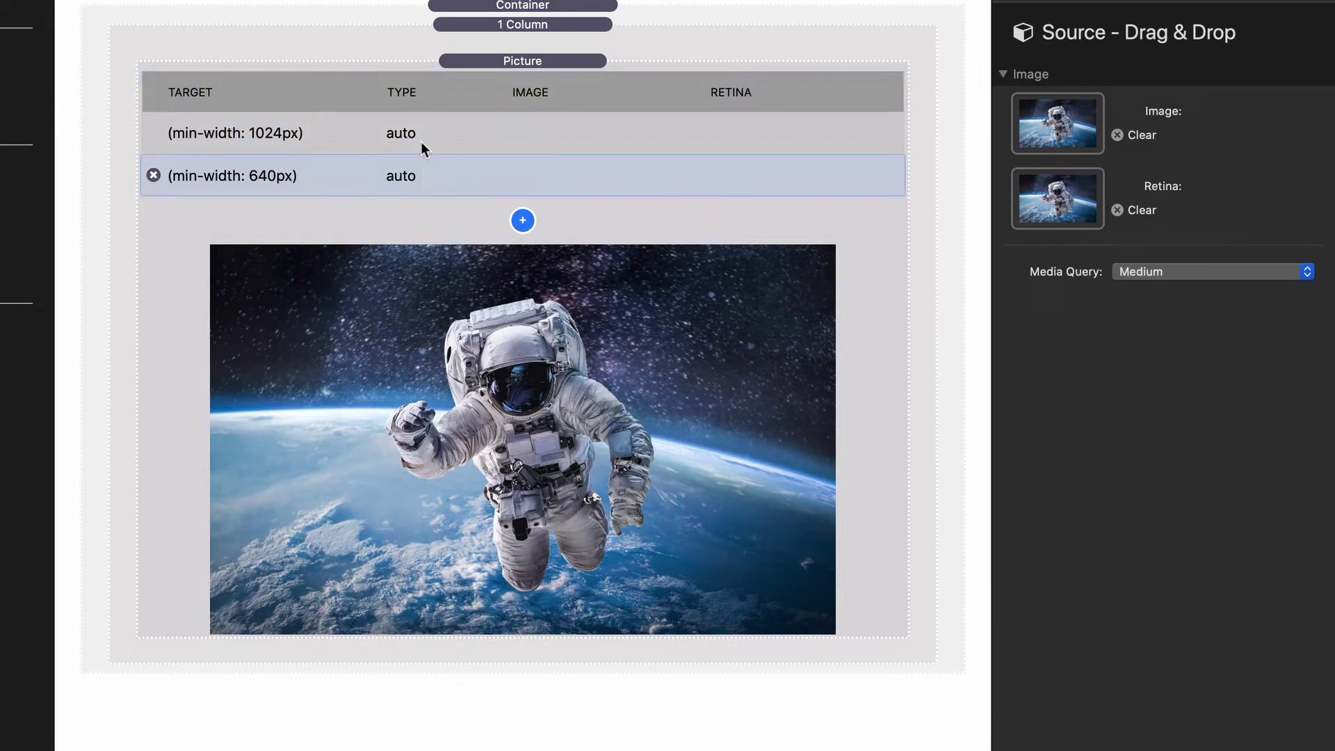
left_click(420, 139)
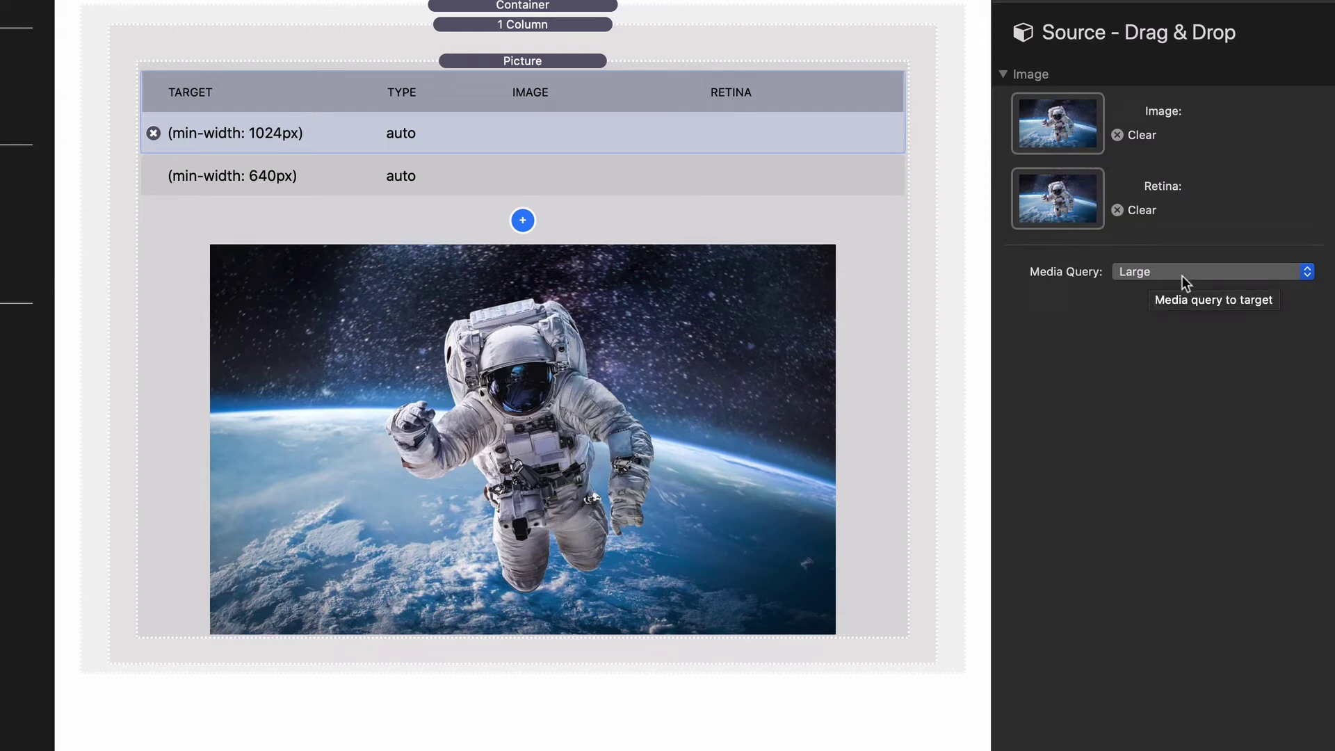
left_click(486, 167)
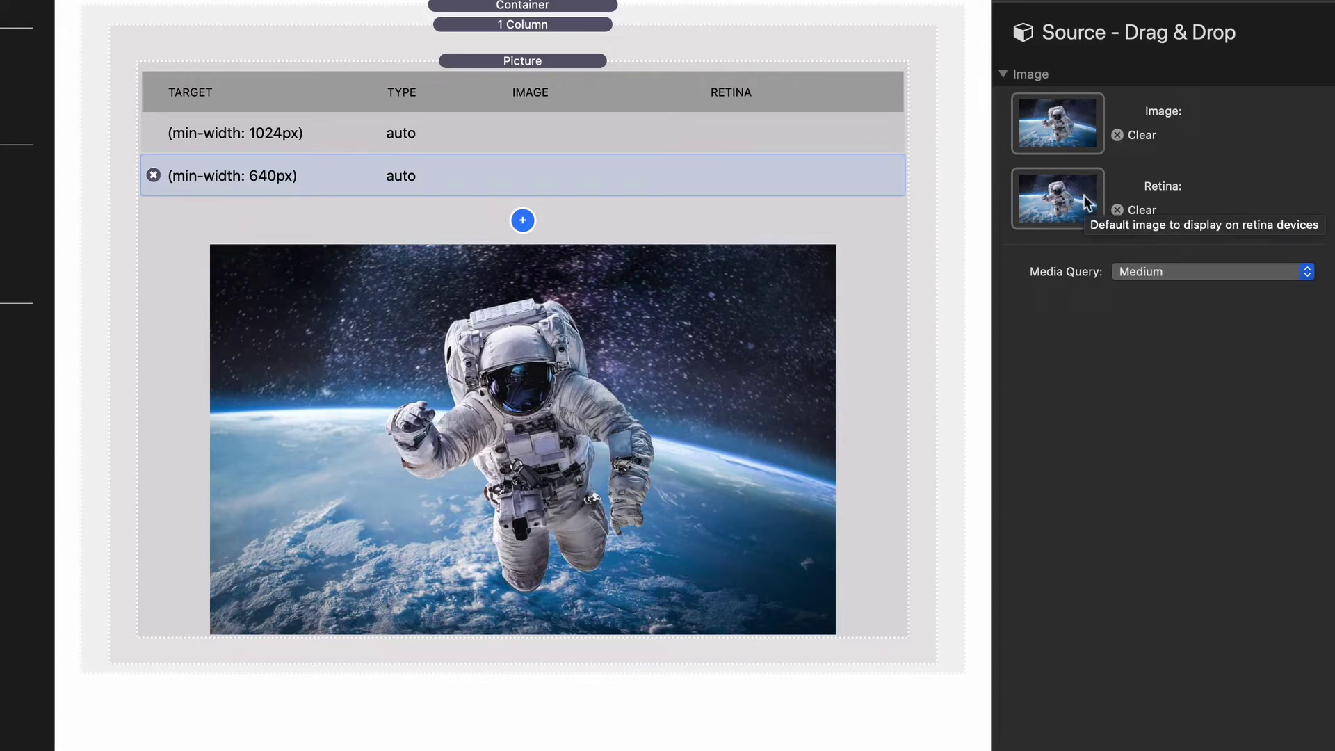
left_click(593, 209)
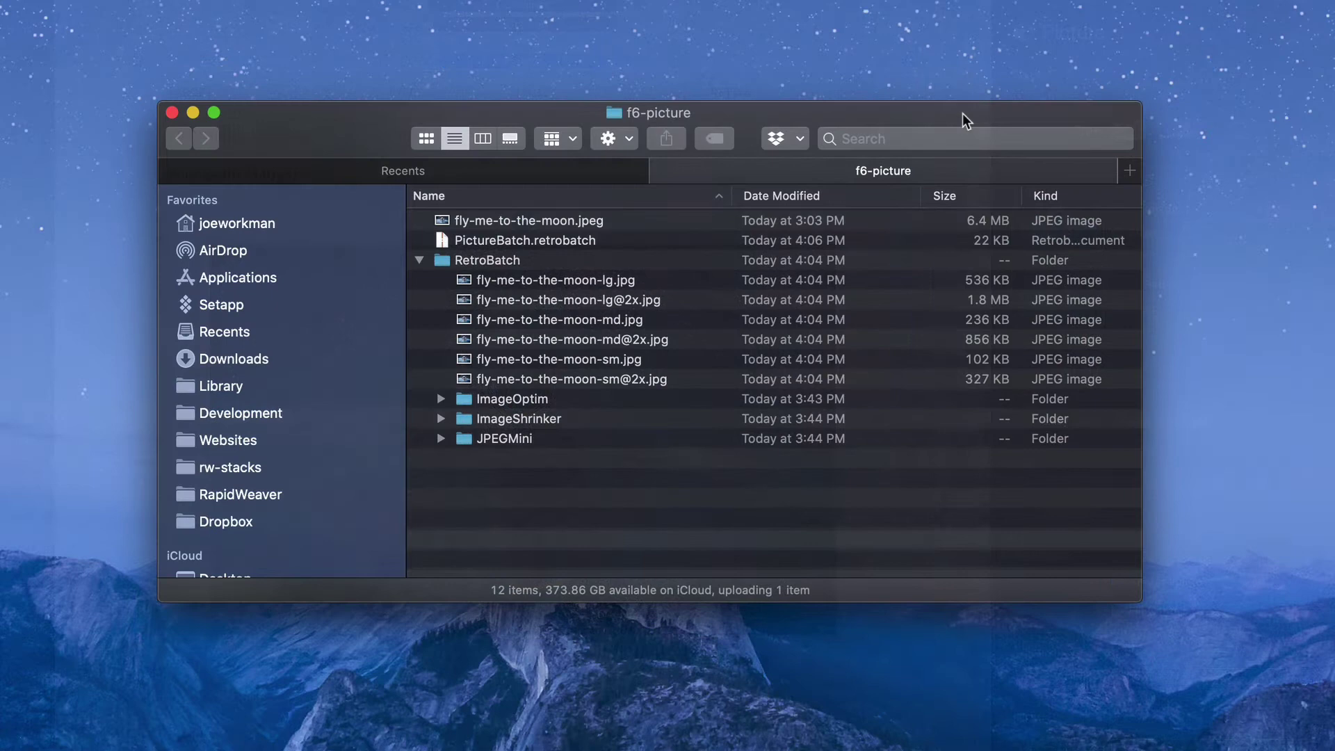
Step: Select the original fly-me-to-the-moon.jpeg in f6-picture and bring up the PictureBatch workflow
left_click_drag(963, 114, 933, 111)
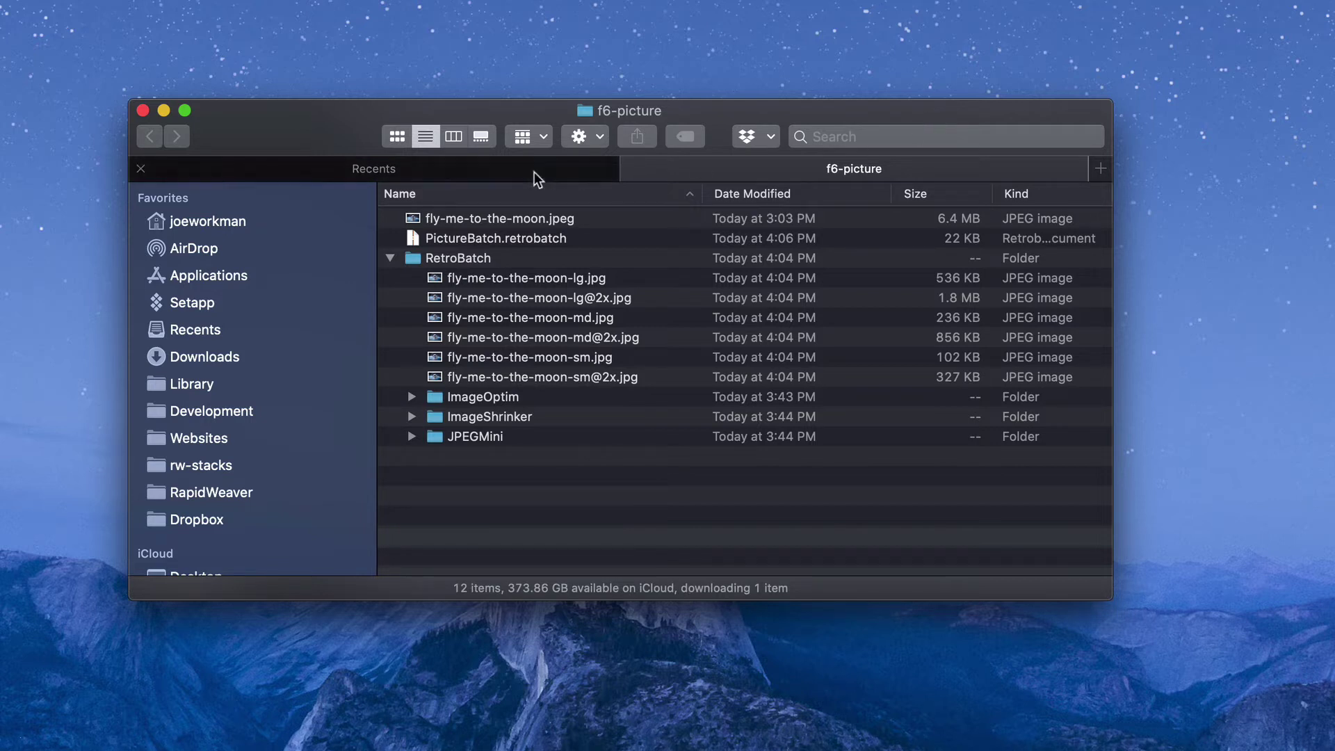
left_click(513, 220)
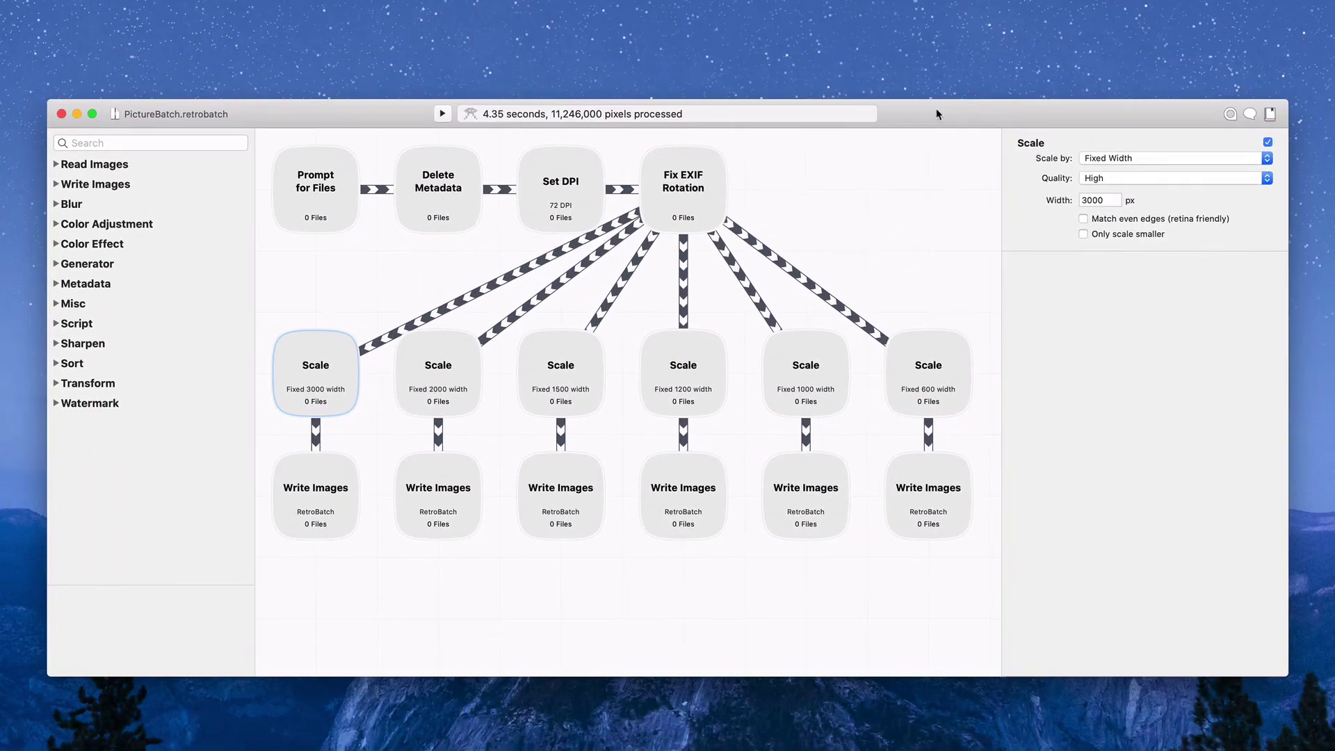
left_click_drag(937, 114, 932, 116)
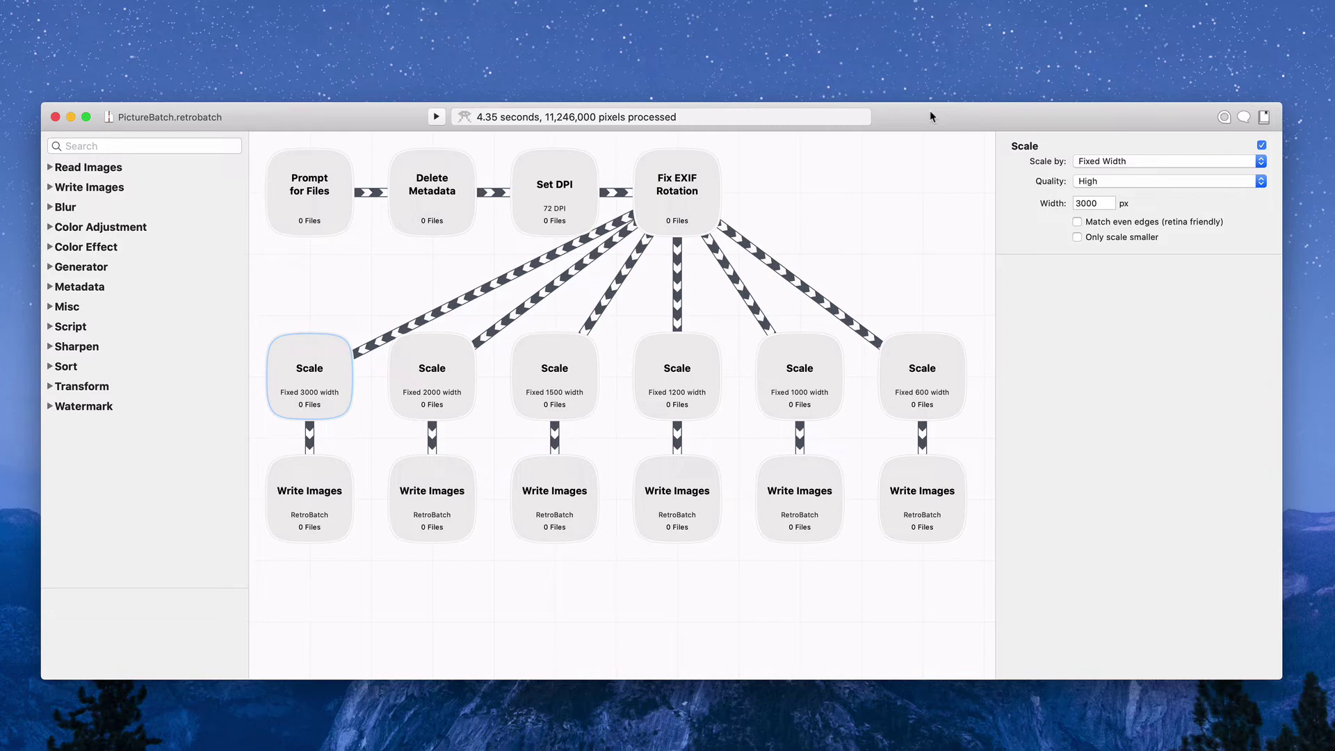
Step: Run the PictureBatch workflow on fly-me-to-the-moon.jpeg to produce lg, md and sm images
left_click(313, 184)
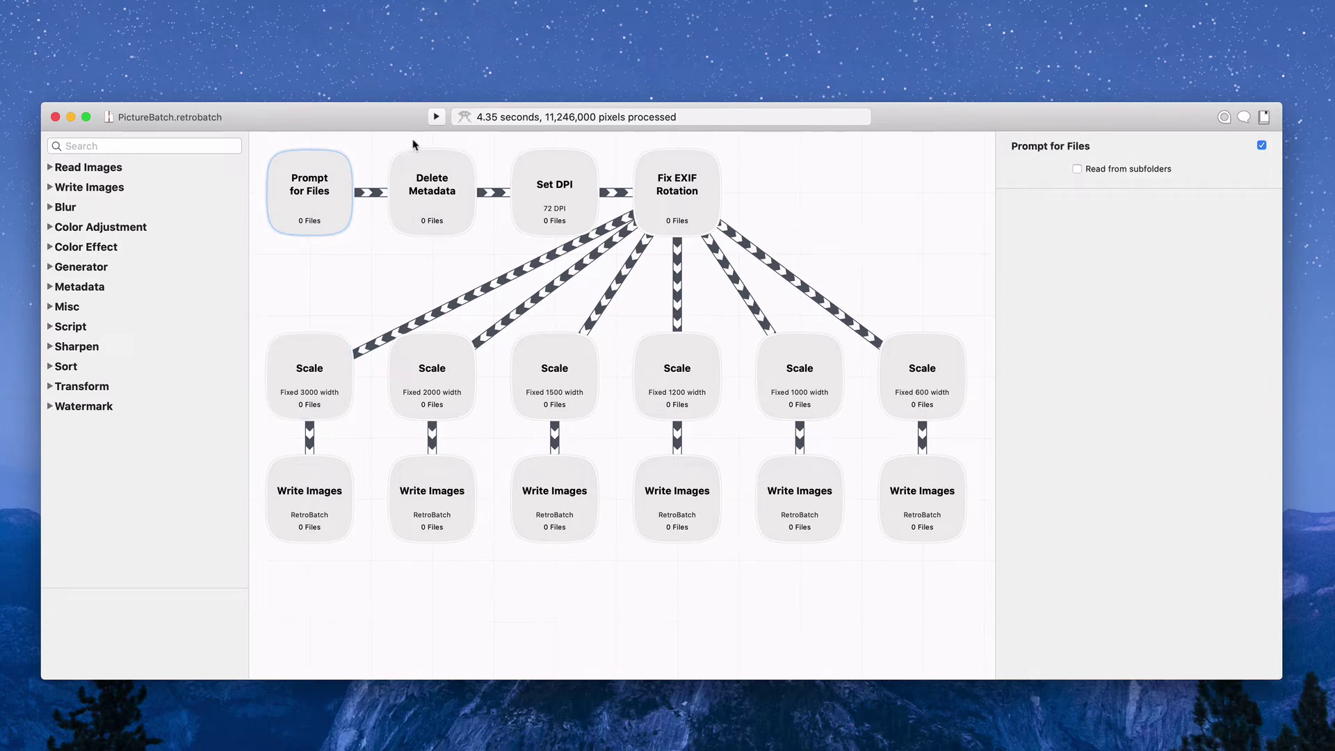
left_click(436, 118)
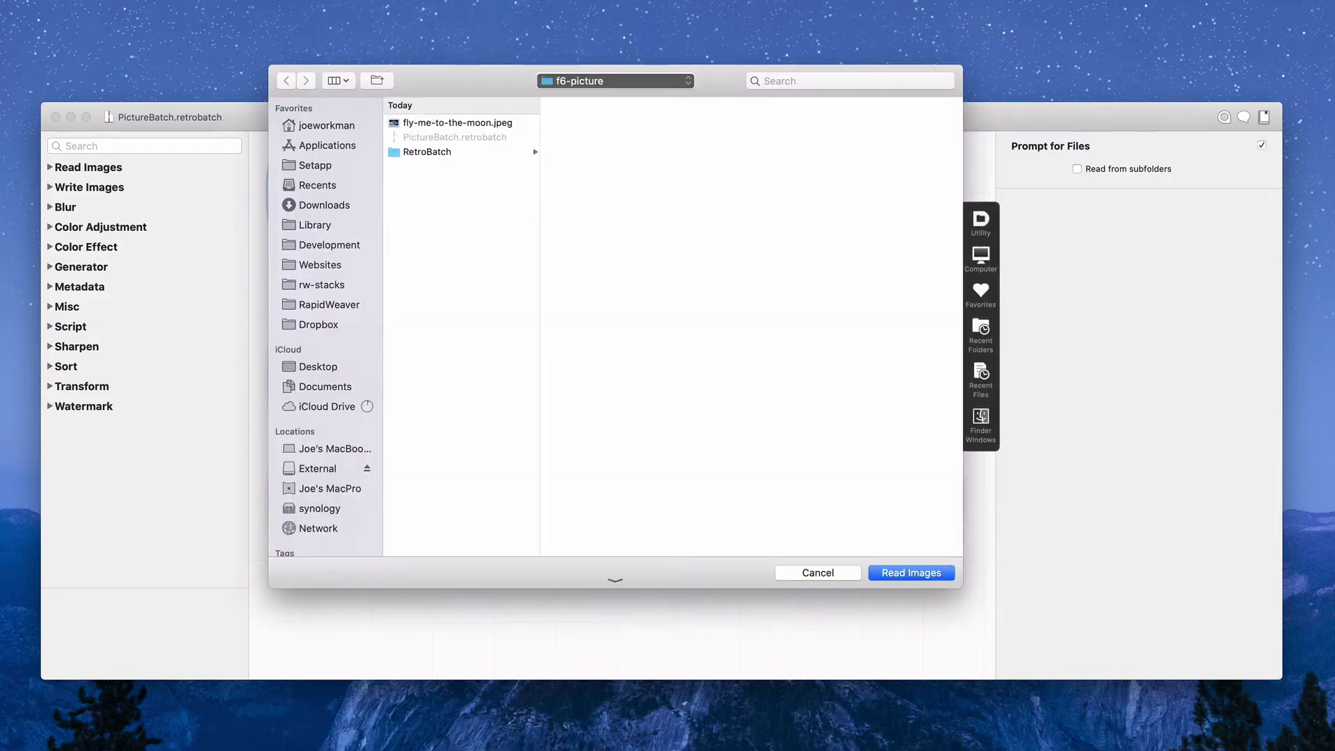
left_click(449, 124)
left_click(448, 124)
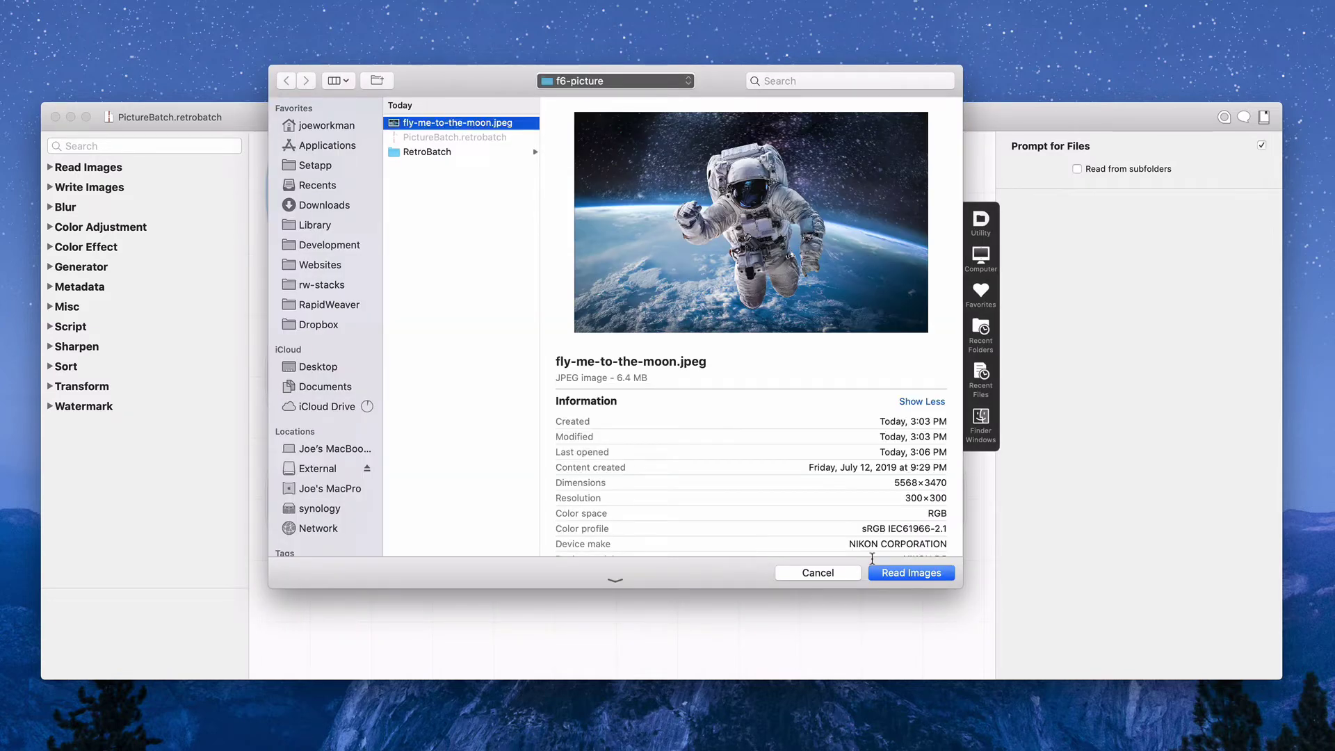
left_click(912, 573)
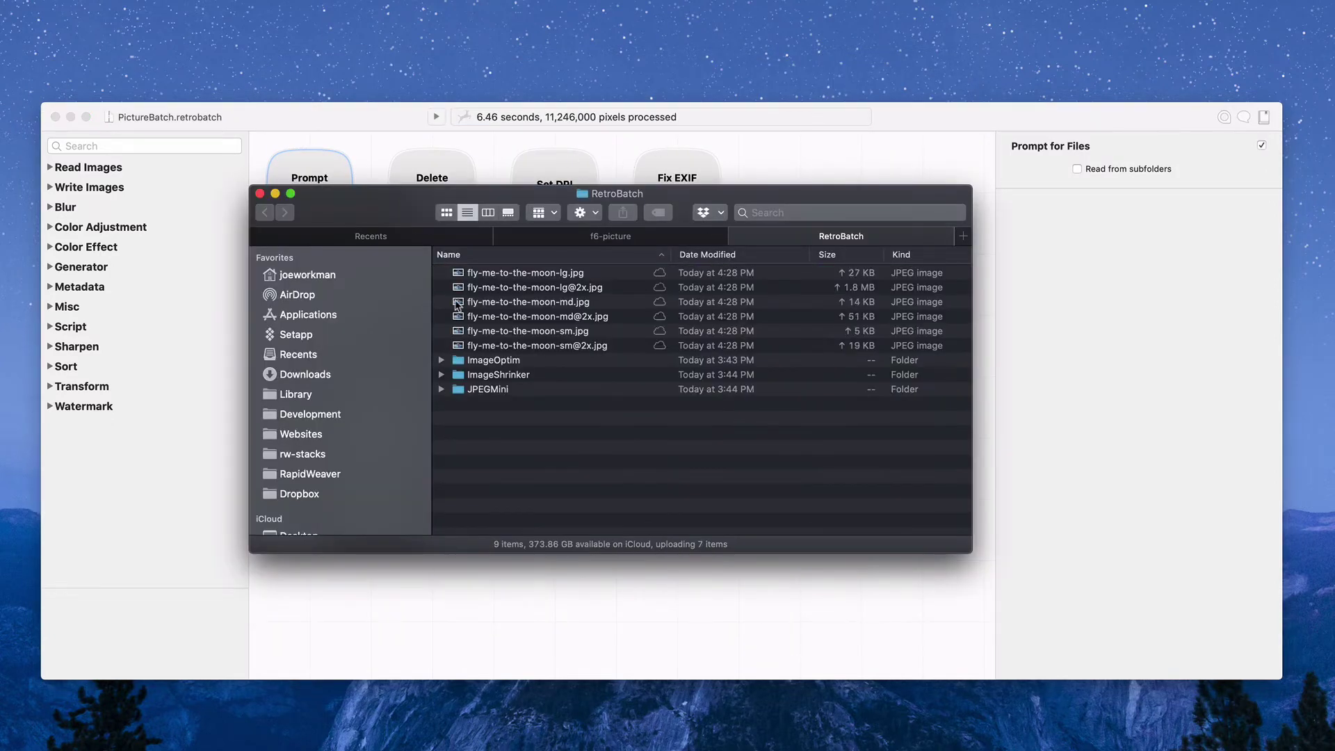
Step: Select the generated images and expand the ImageOptim, ImageShrinker and JPEGMini folders
left_click(507, 272)
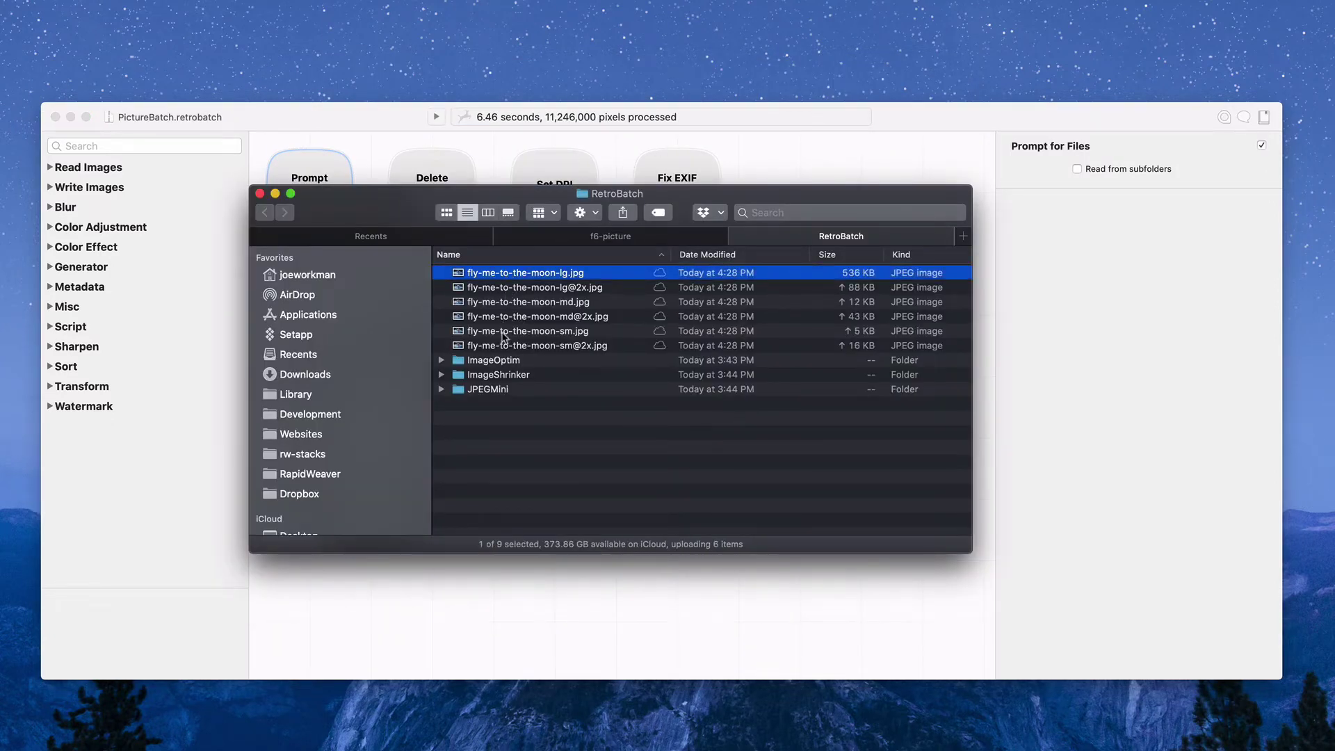
left_click(504, 346, "shift")
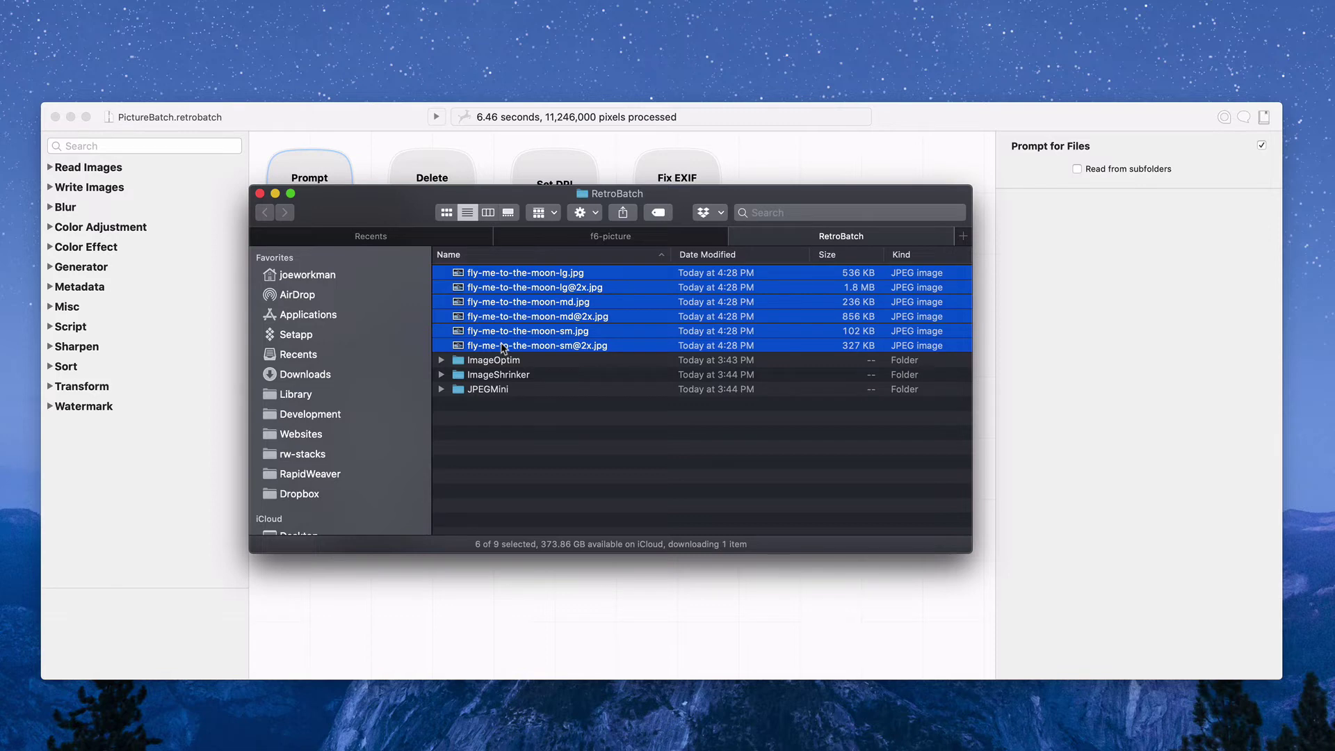
left_click(441, 360)
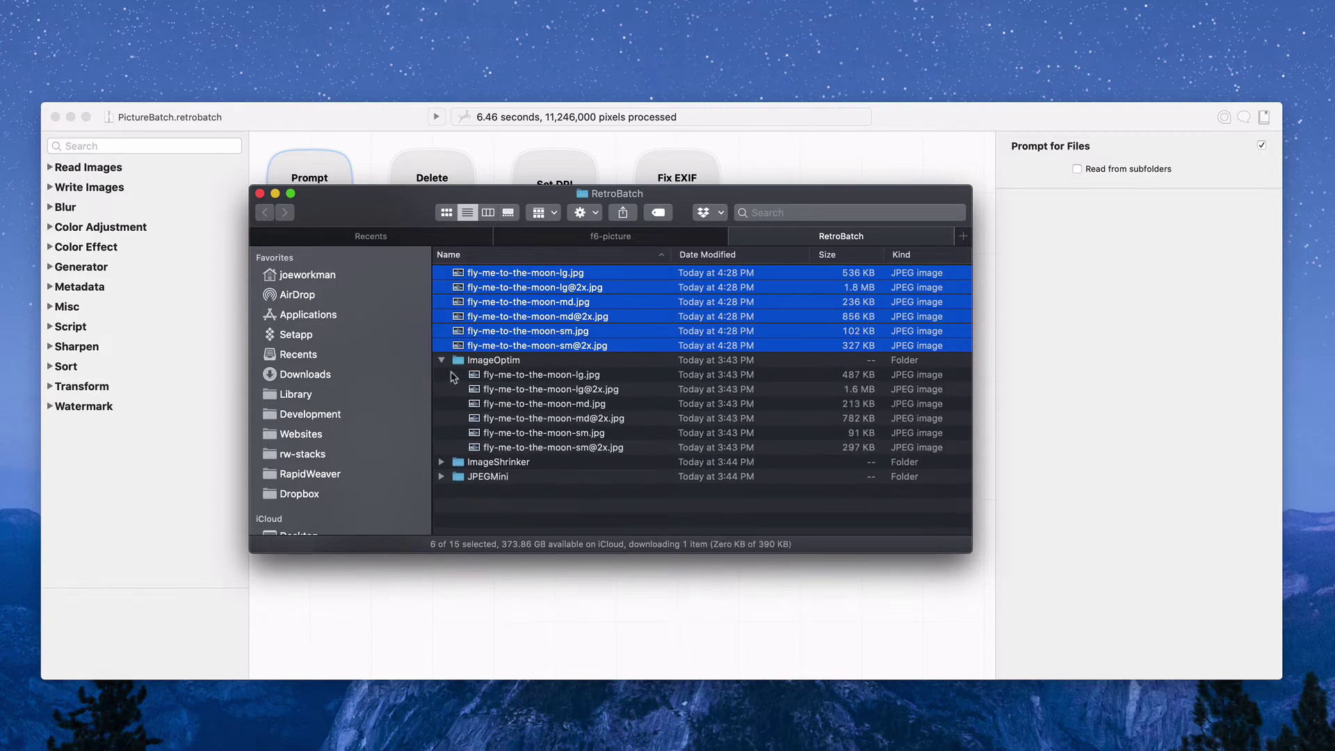
left_click(441, 462)
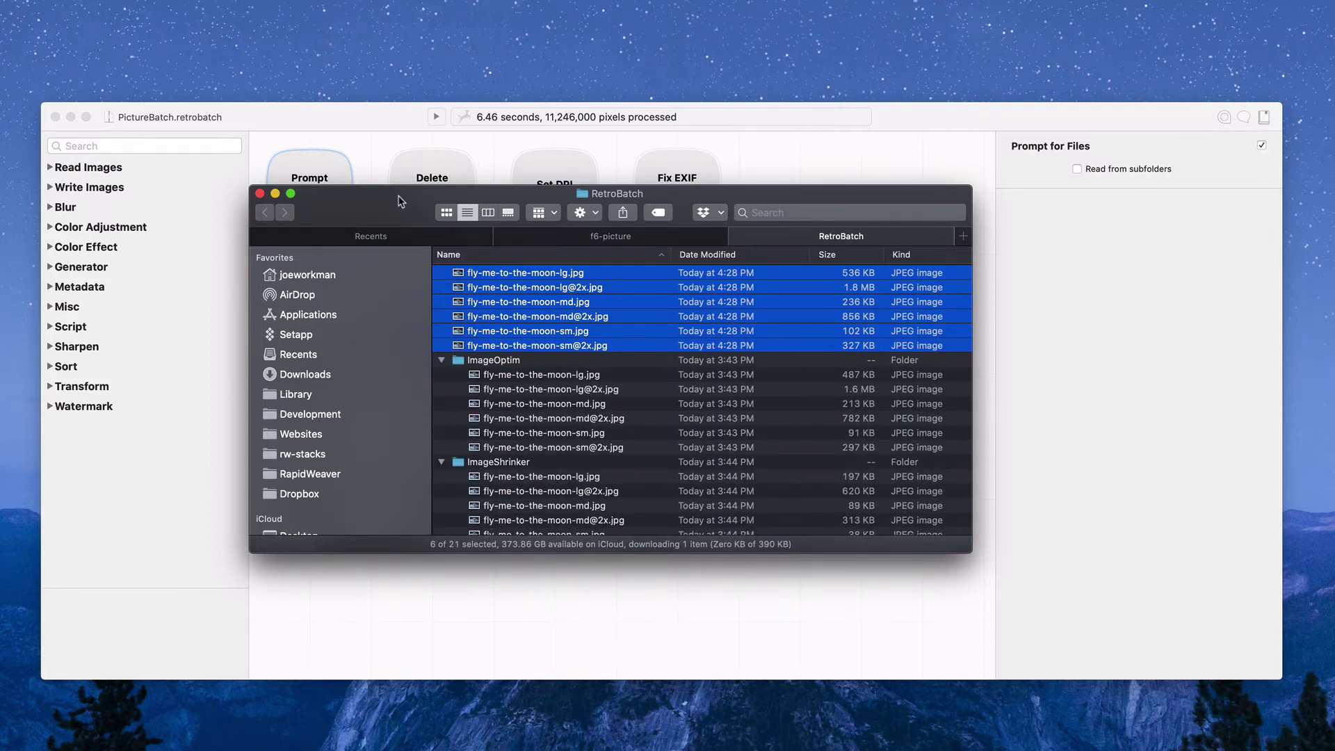
left_click_drag(400, 204, 391, 15)
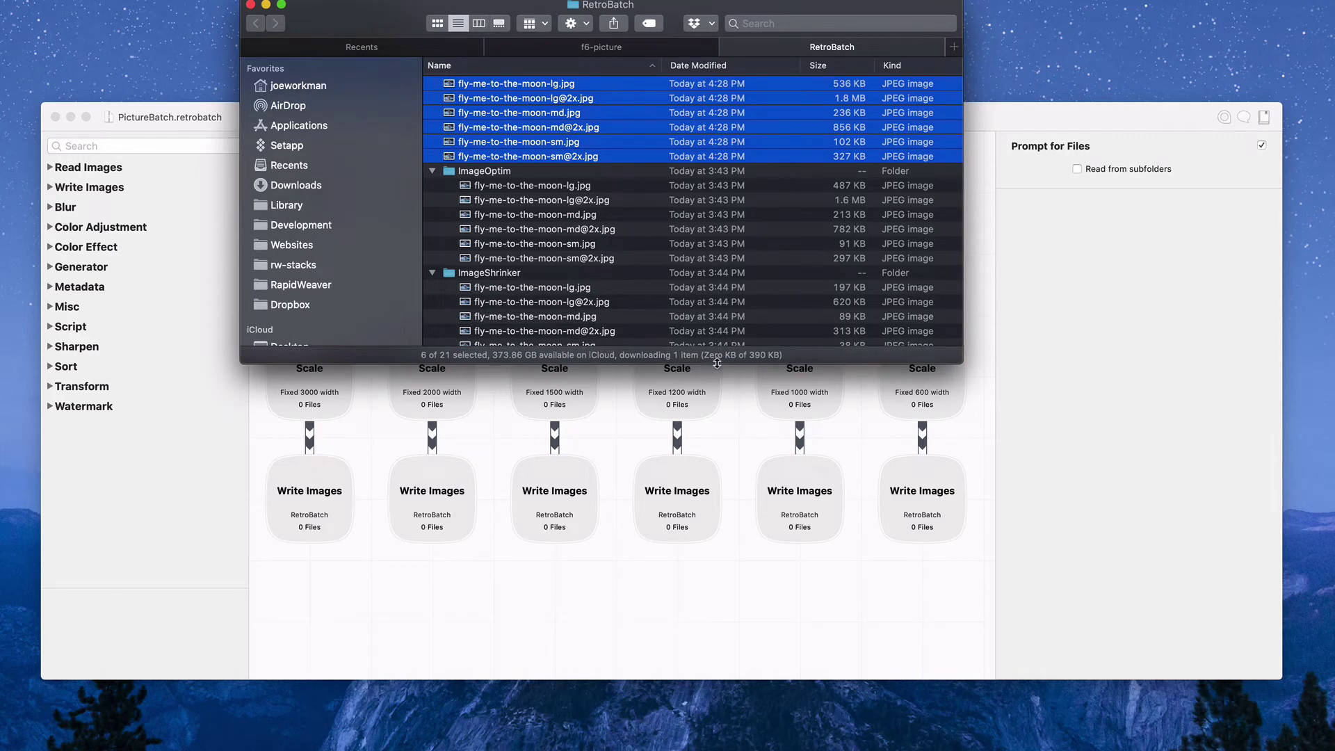
left_click_drag(717, 363, 716, 616)
left_click(440, 379)
left_click(528, 173)
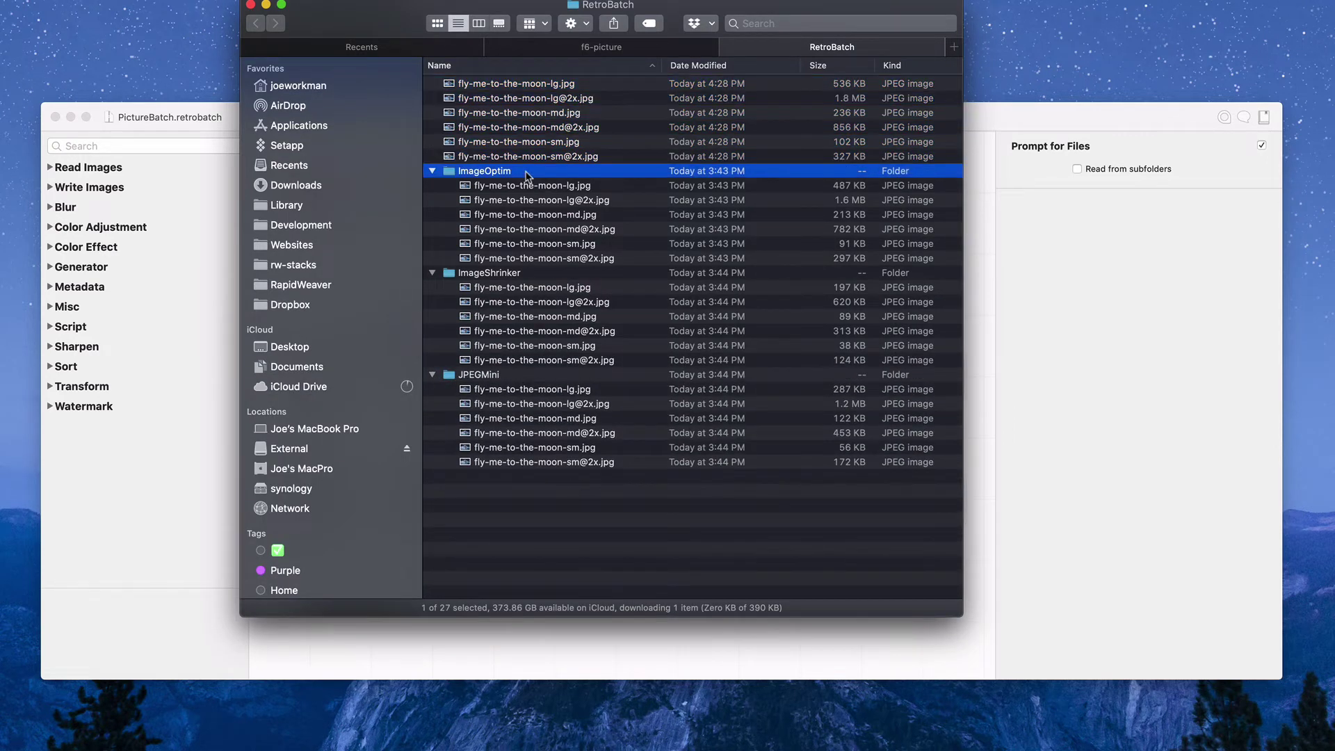
left_click(515, 274)
left_click(503, 375)
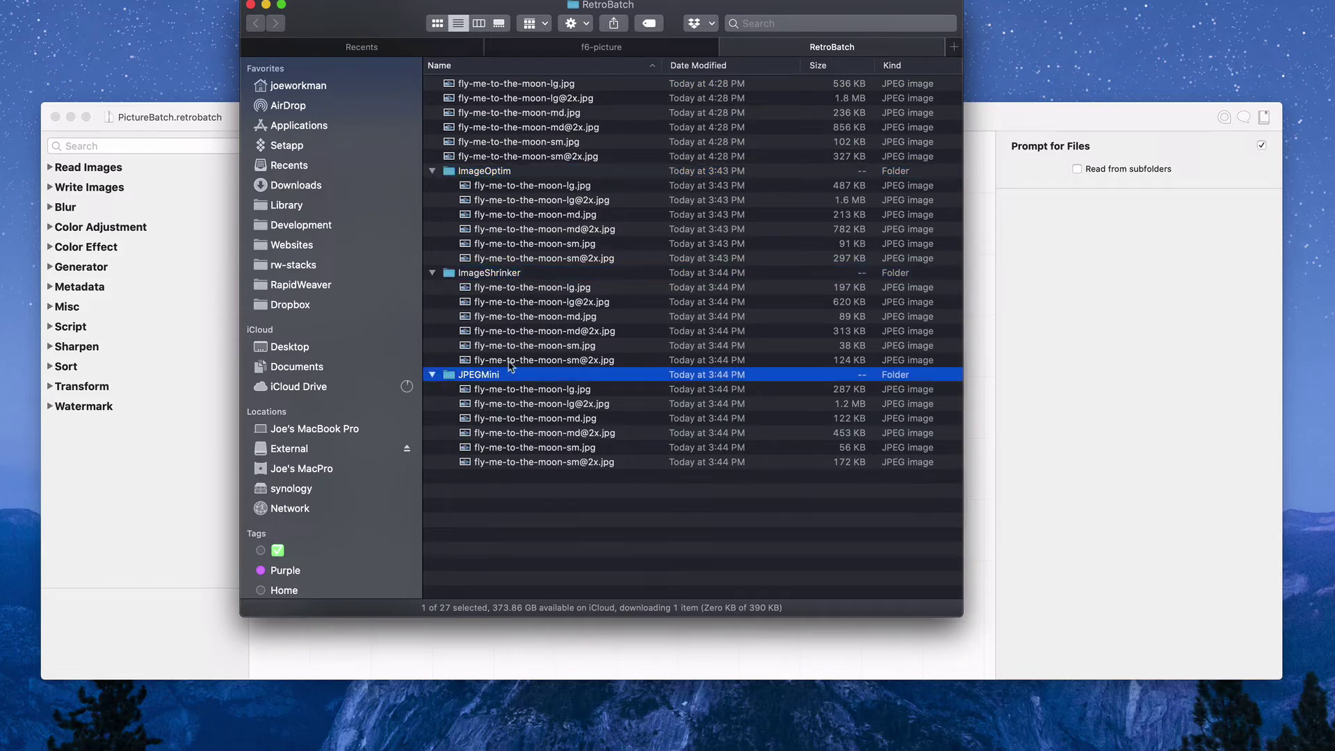
left_click_drag(676, 8, 692, 69)
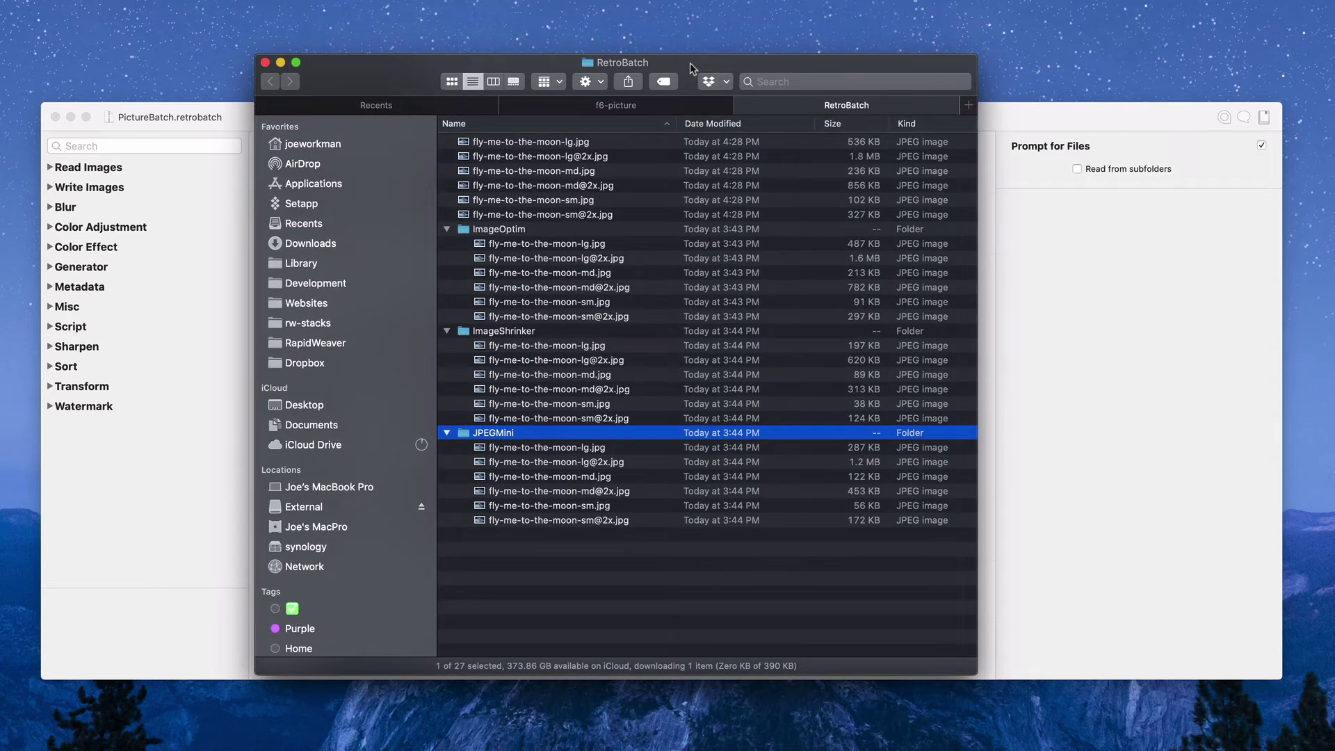
left_click(526, 337)
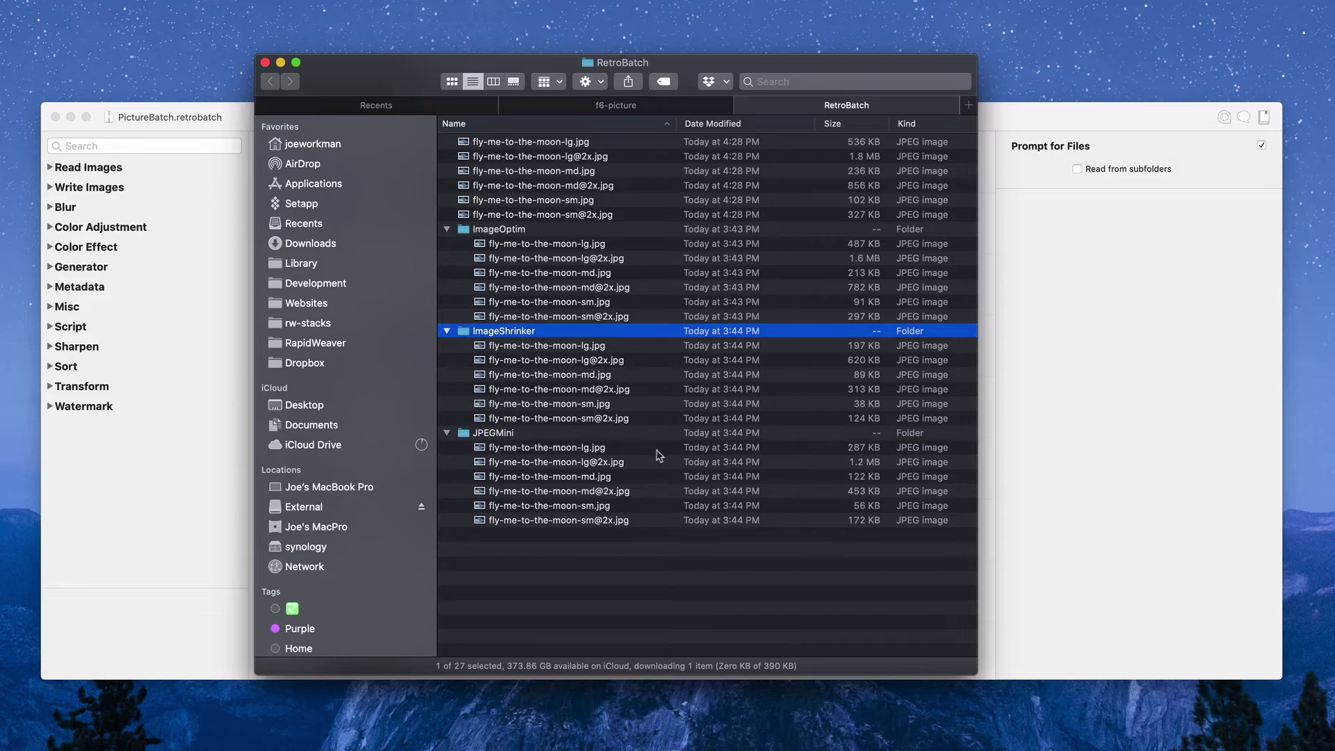
left_click(570, 363)
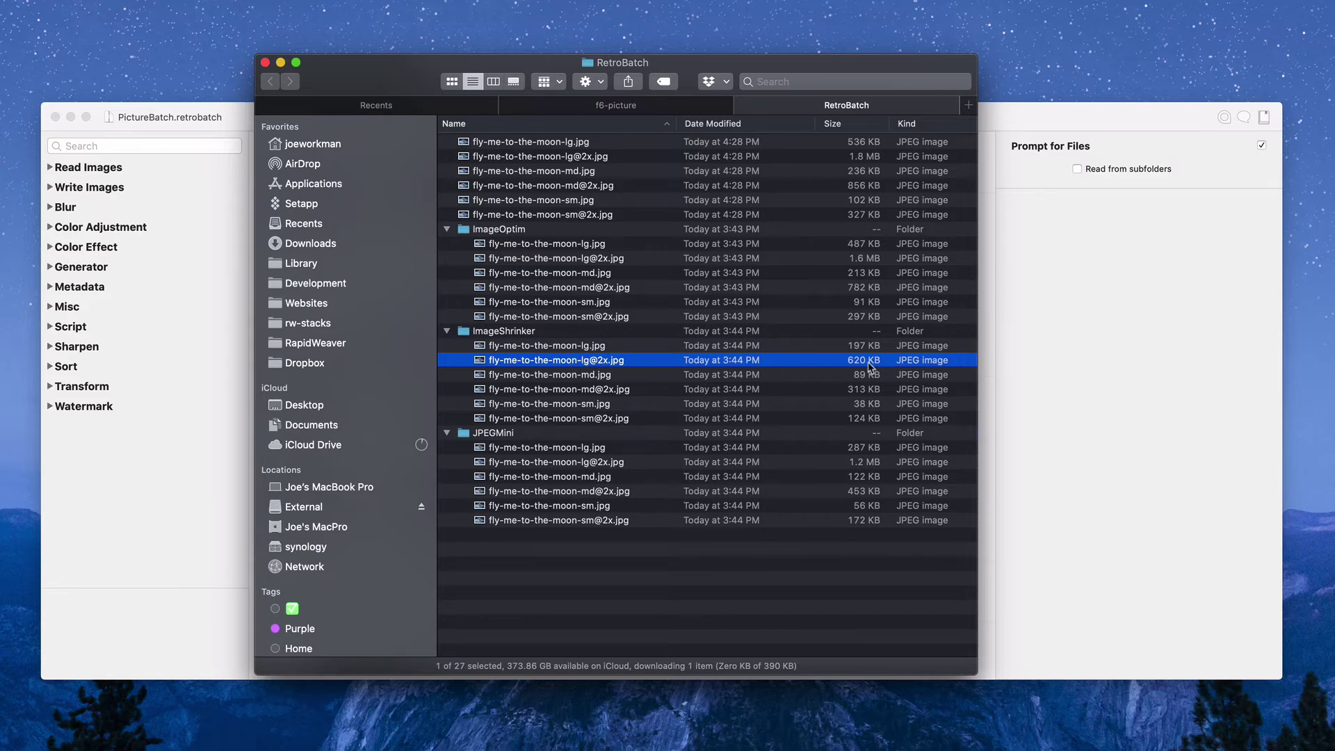
left_click(578, 260)
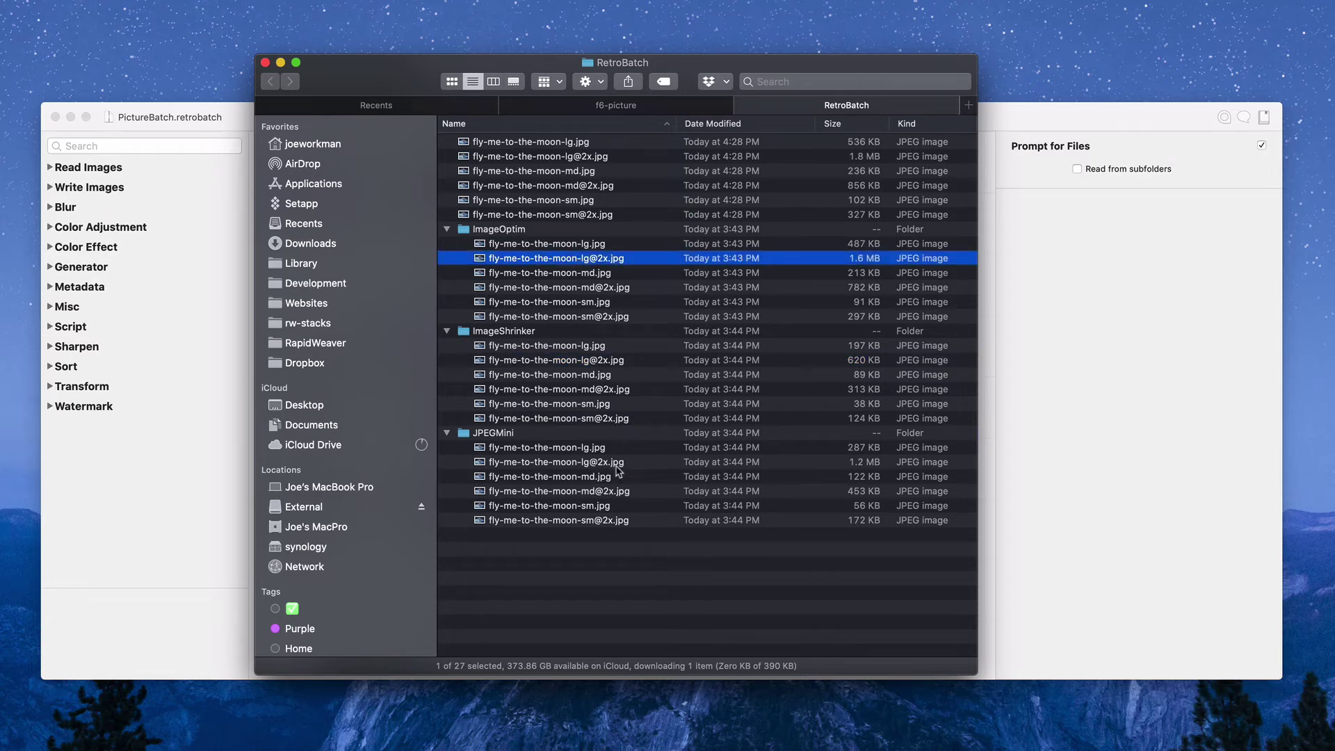
left_click(582, 465)
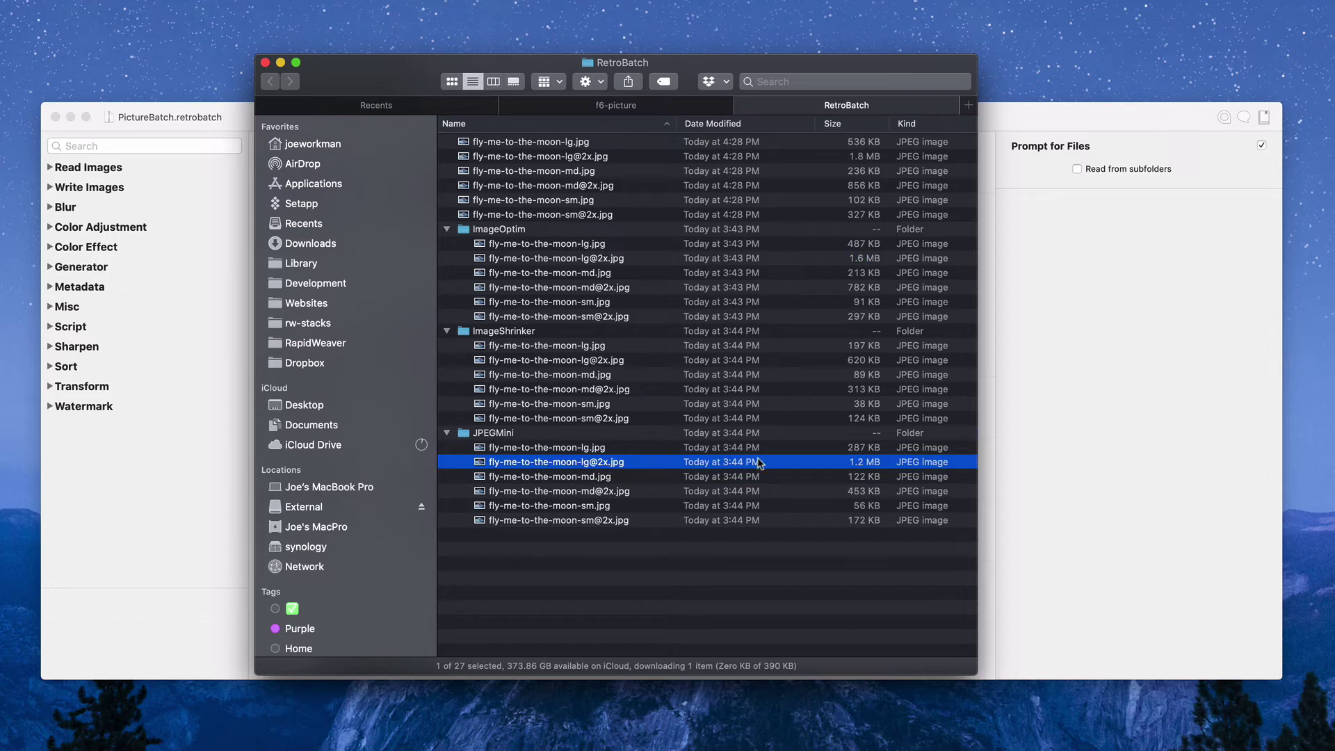
left_click(611, 365)
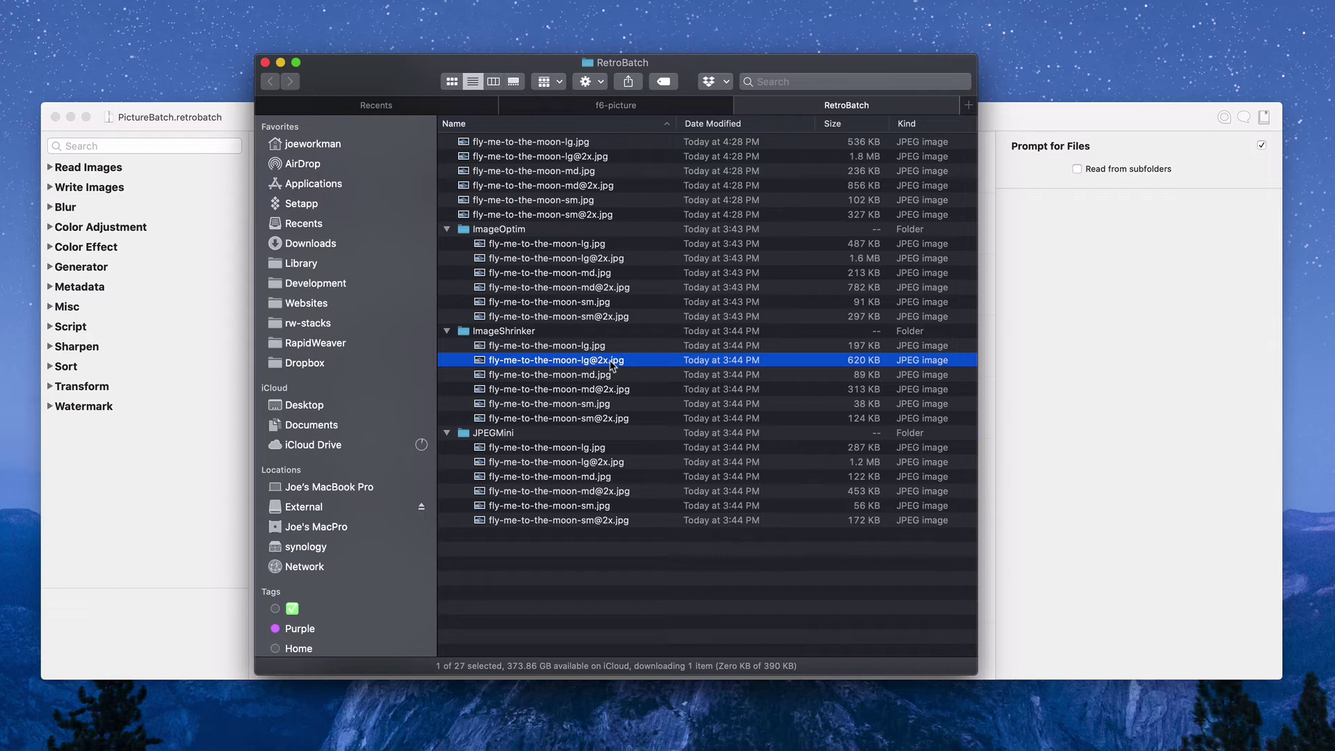
left_click(265, 63)
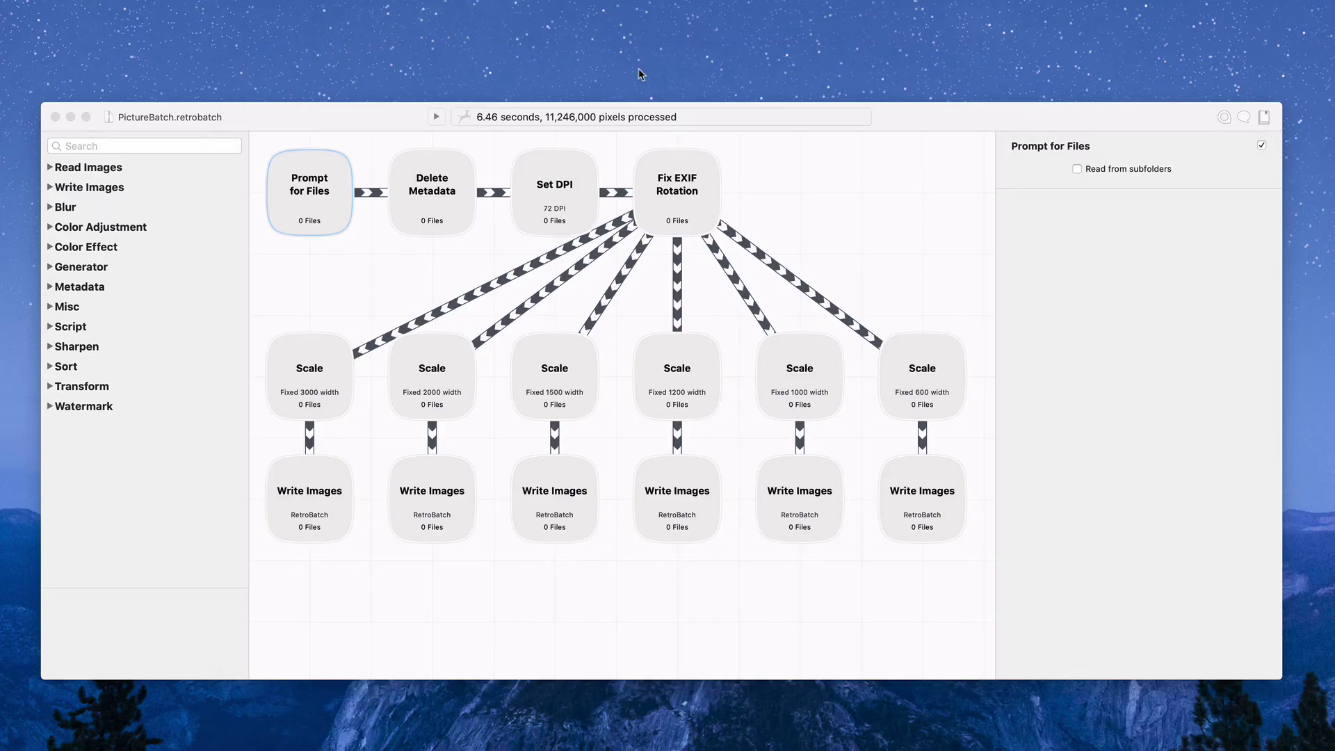
left_click(904, 115)
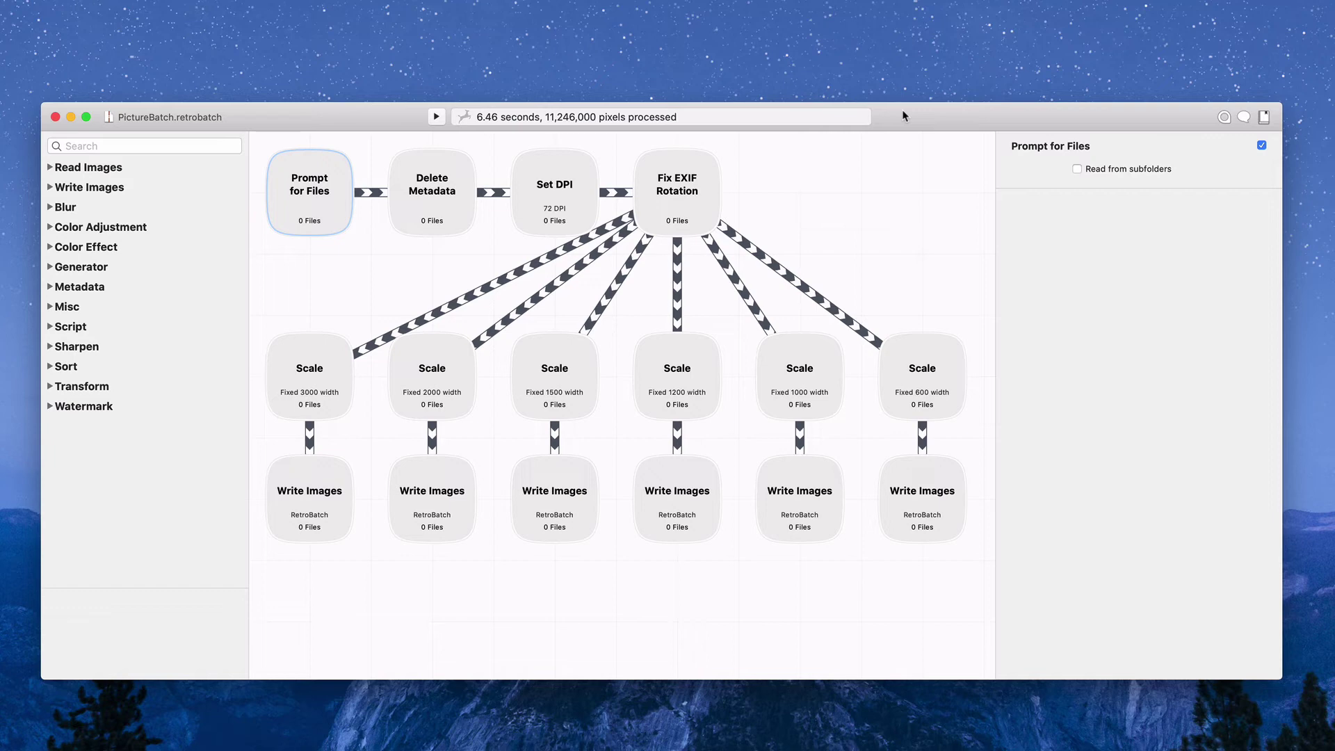
left_click(339, 376)
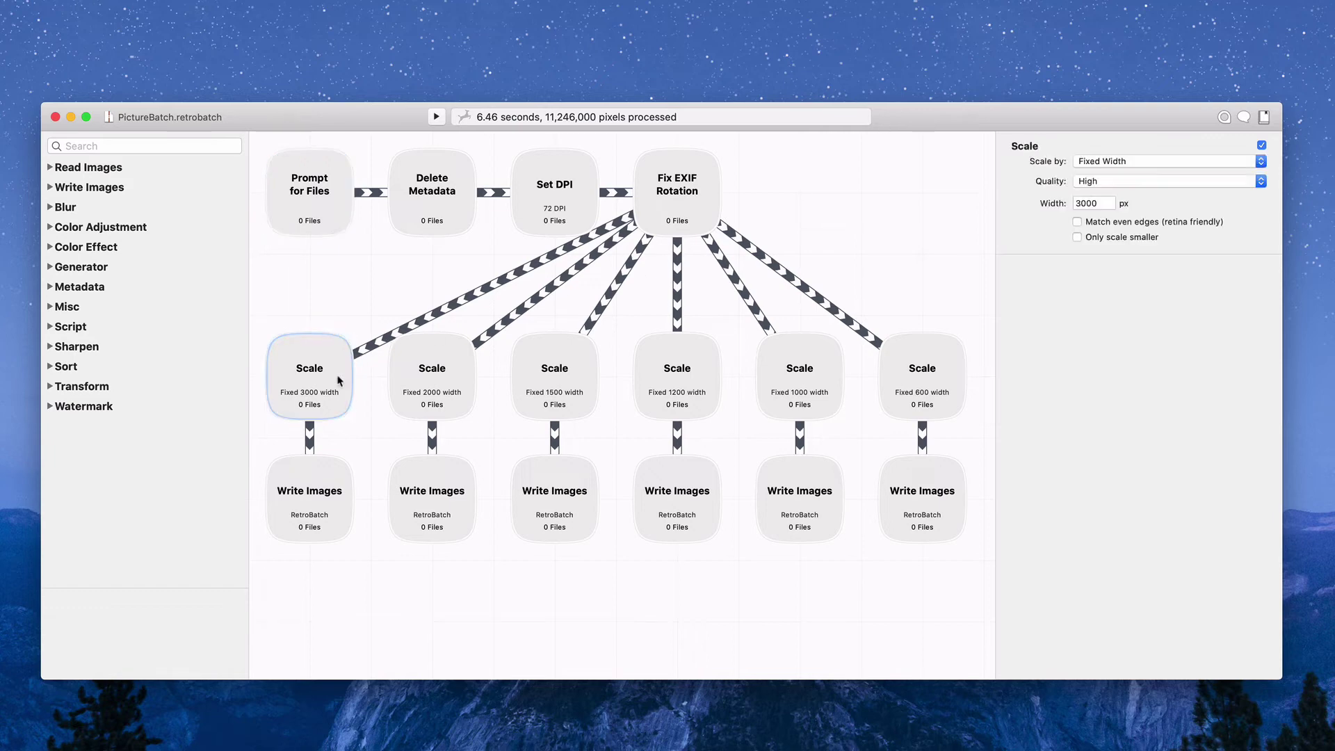
left_click(467, 367)
left_click(541, 375)
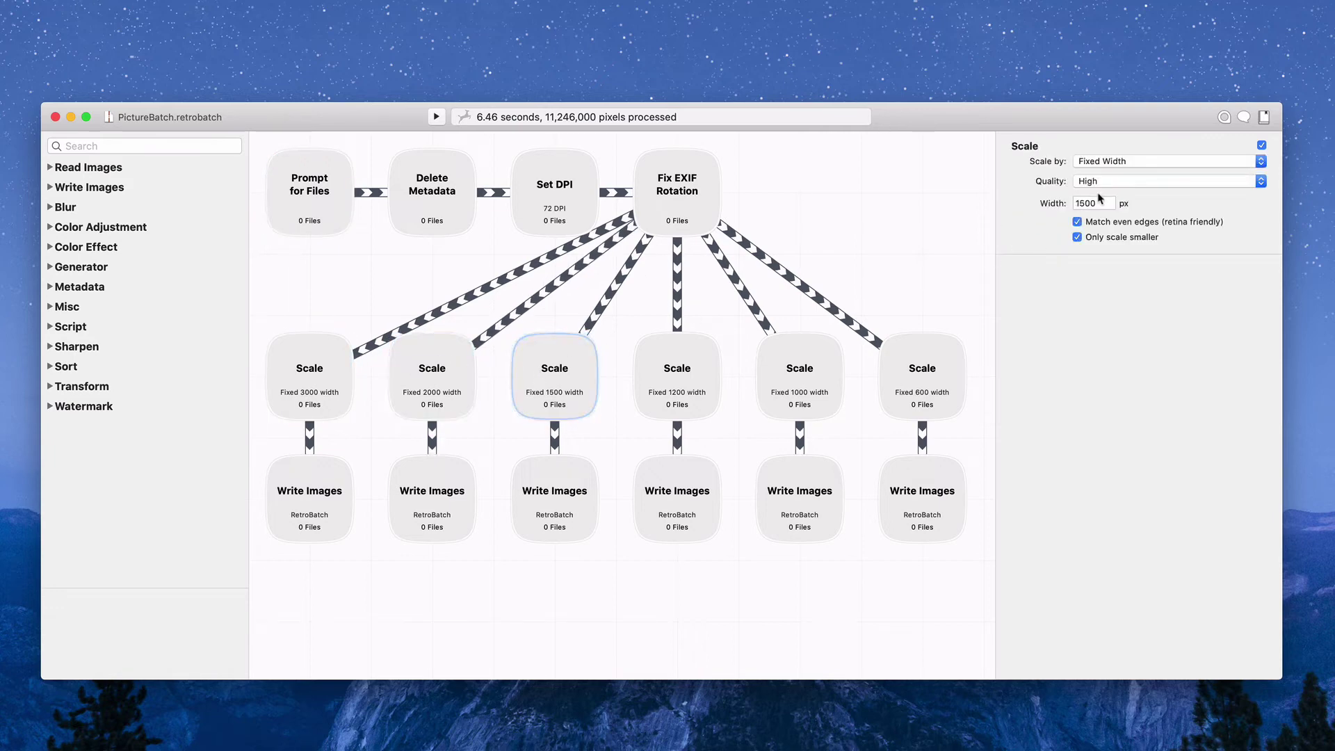
left_click(669, 379)
left_click(765, 380)
left_click(917, 372)
left_click(339, 387)
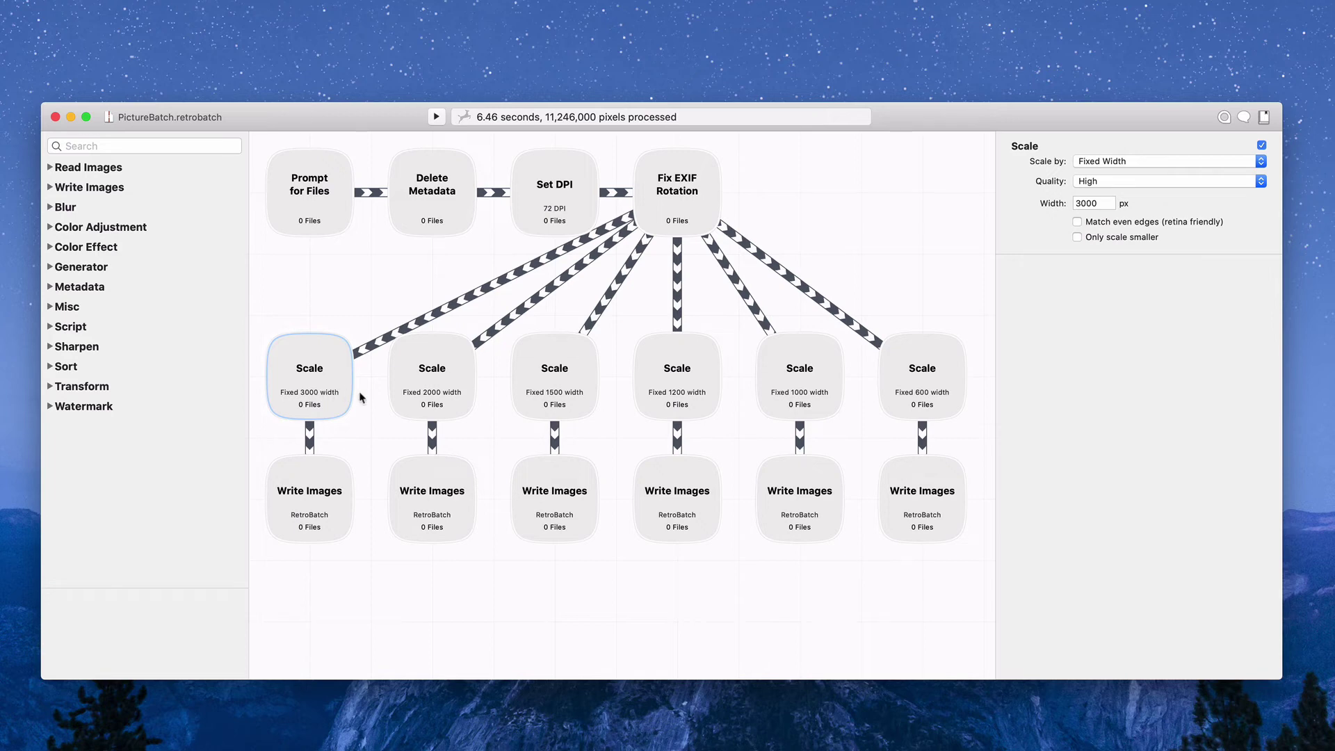
left_click(428, 394)
left_click(529, 387)
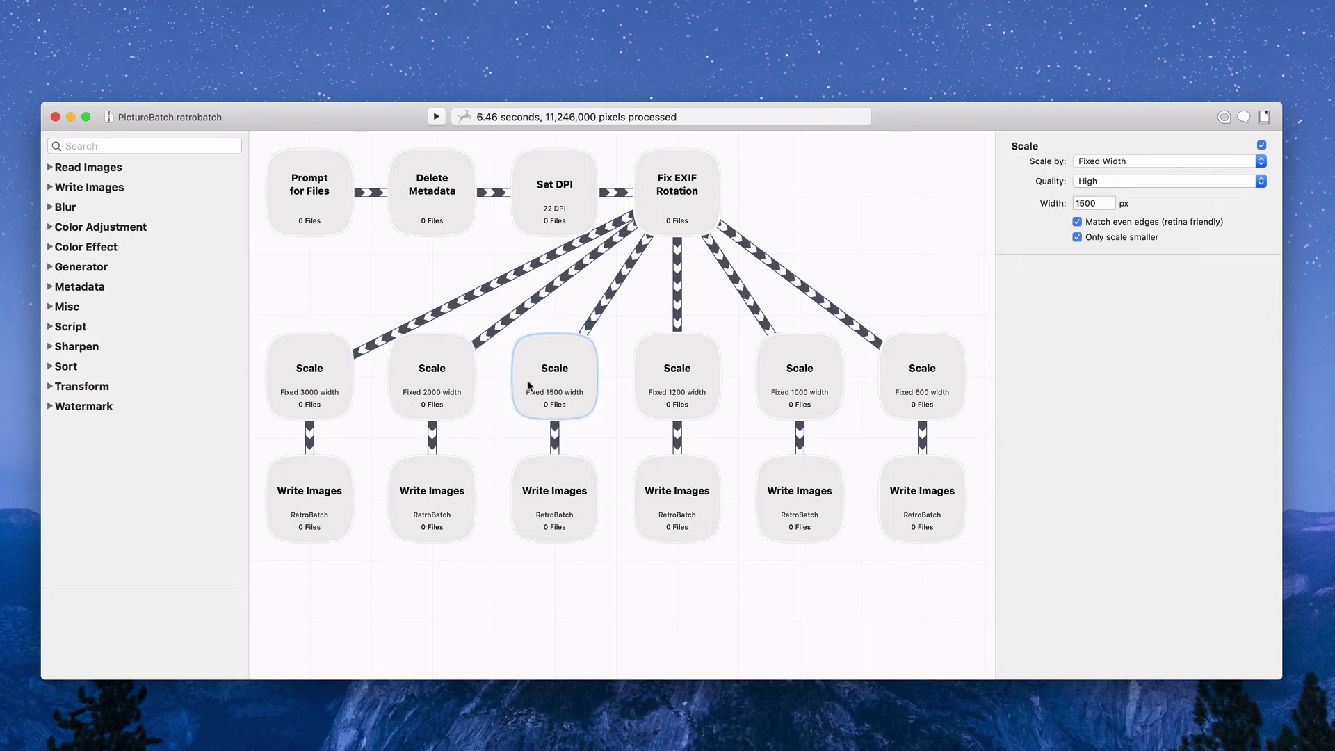
left_click(662, 376)
left_click(812, 374)
left_click(911, 374)
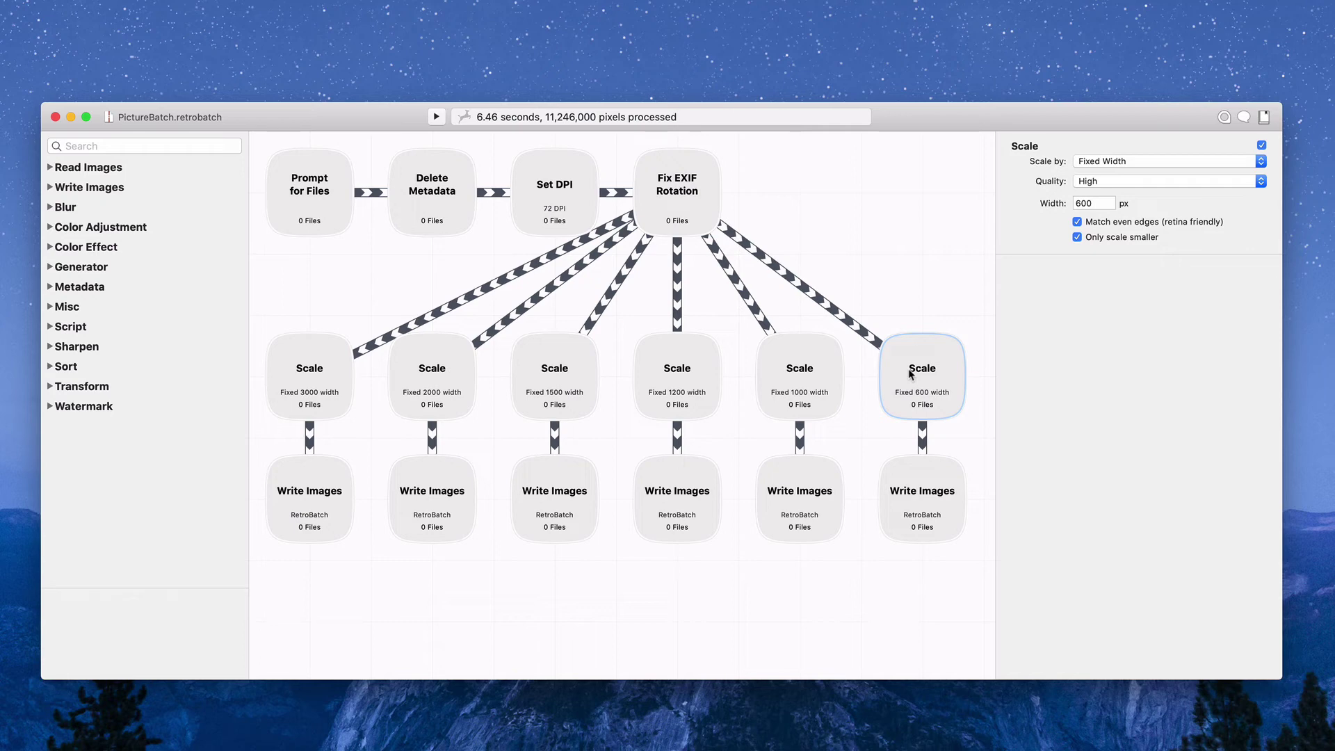
left_click(317, 389)
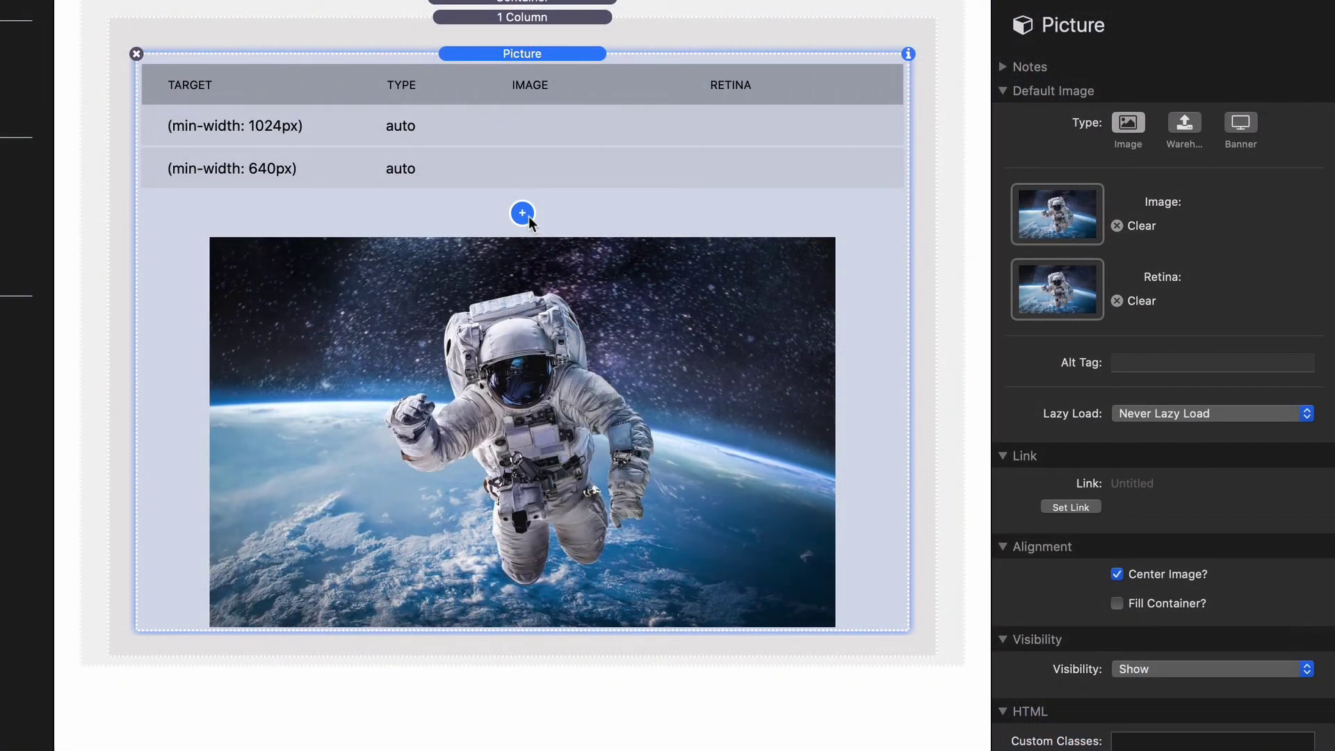
Step: Add a drag-and-drop source with the Dark Mode media query (prefers-color-scheme: dark)
left_click(527, 214)
left_click(585, 223)
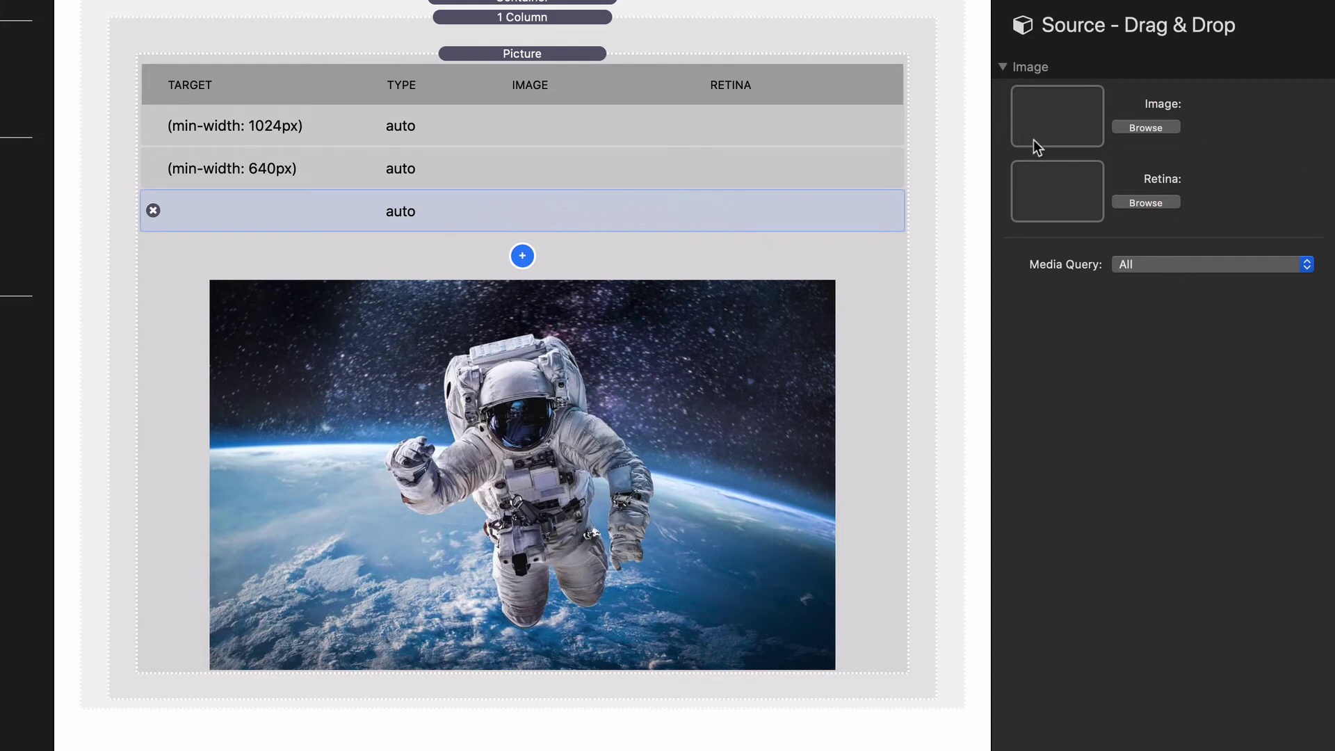
left_click(1155, 263)
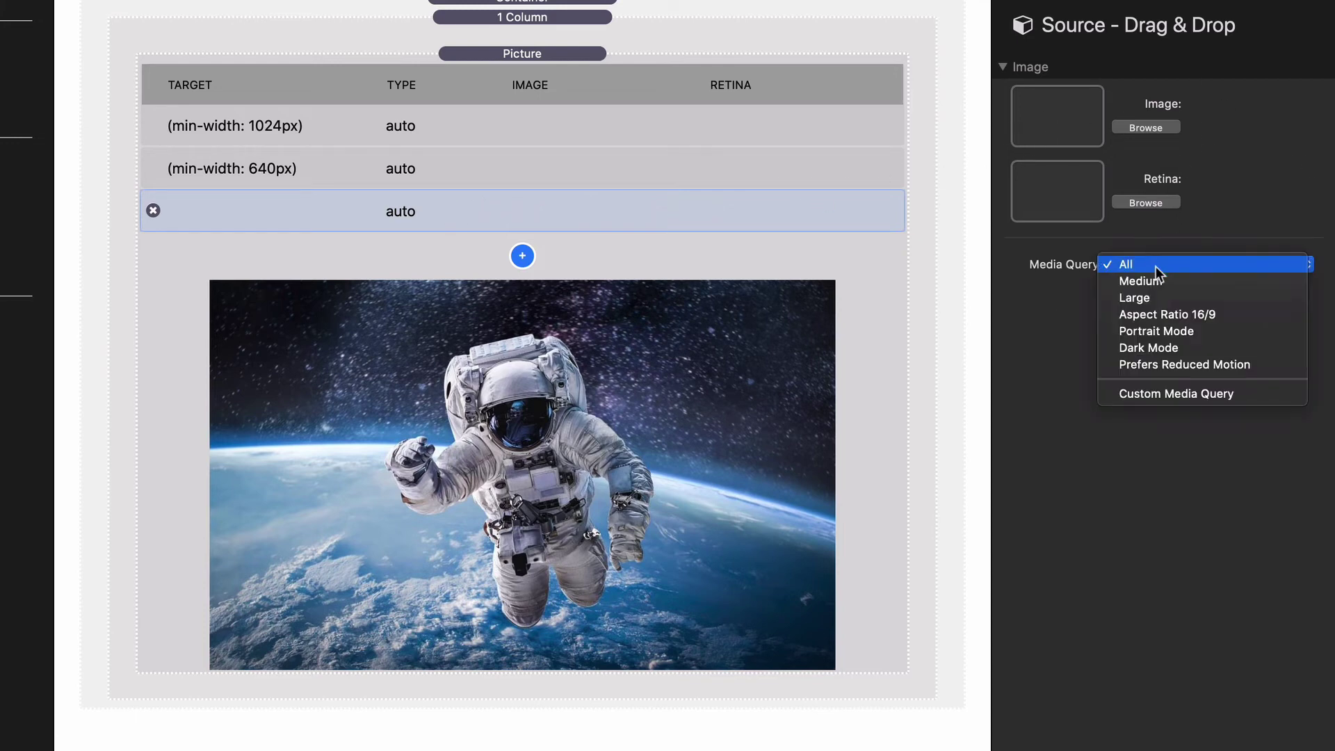
left_click(1165, 348)
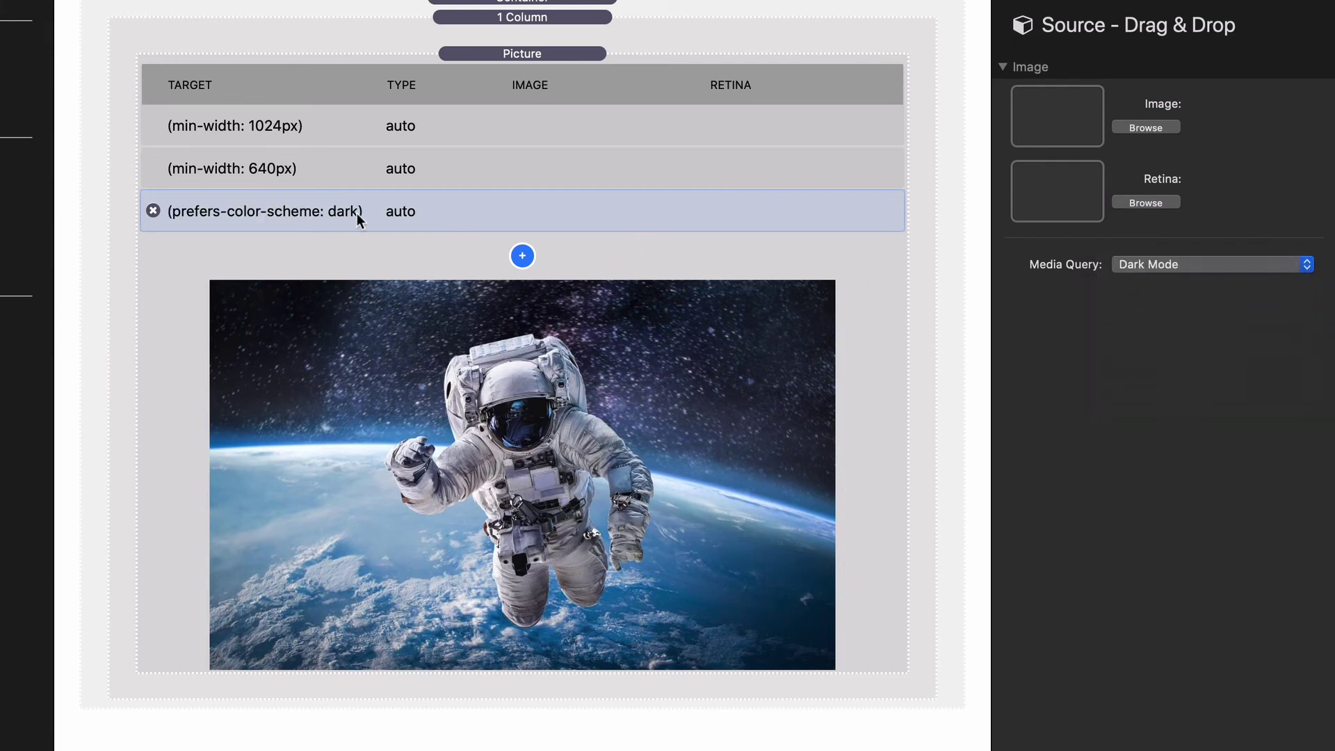
Step: Switch among the 1024px, 640px and dark-mode sources to compare them, ending on 1024px
left_click(538, 135)
left_click(537, 179)
left_click(535, 214)
left_click(515, 115)
left_click(515, 178)
left_click(514, 202)
left_click(518, 115)
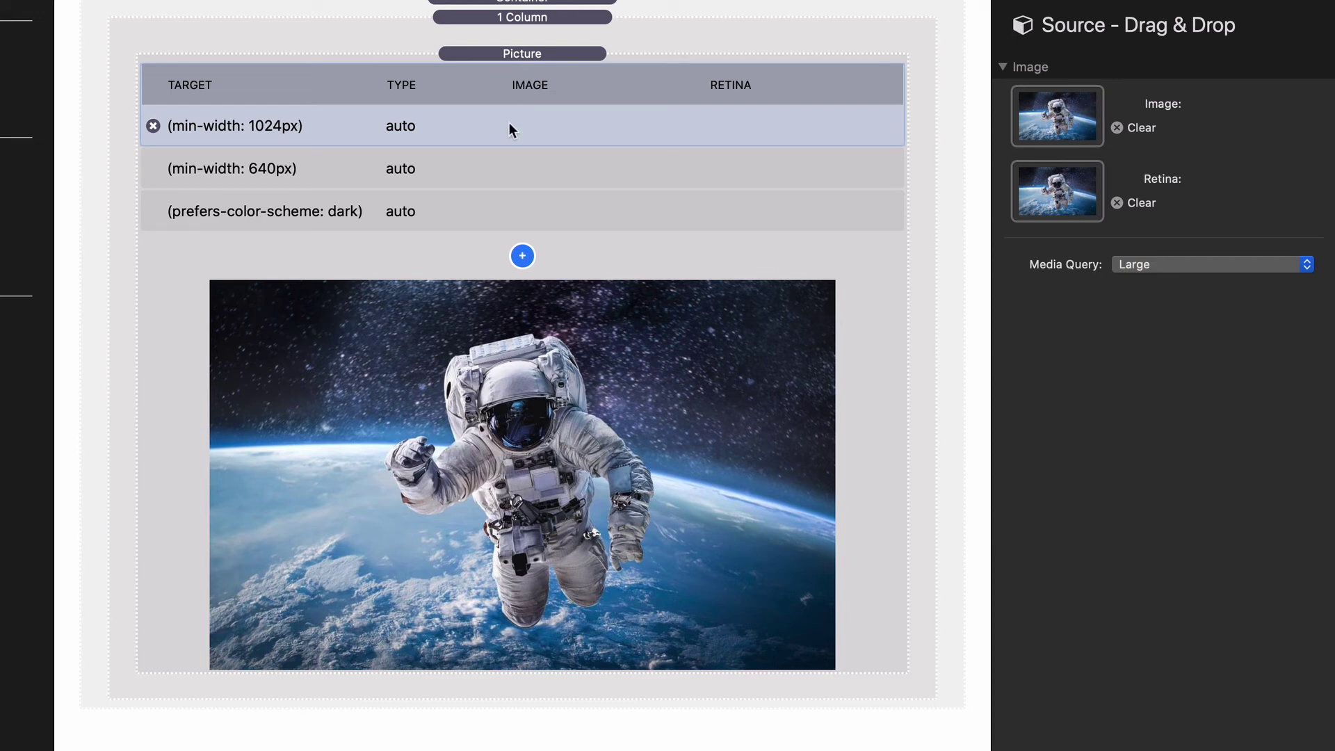
left_click(518, 54)
left_click(517, 89)
Step: Delete the dark-mode source, then review the 1024px and 640px sources
left_click(360, 210)
left_click(153, 211)
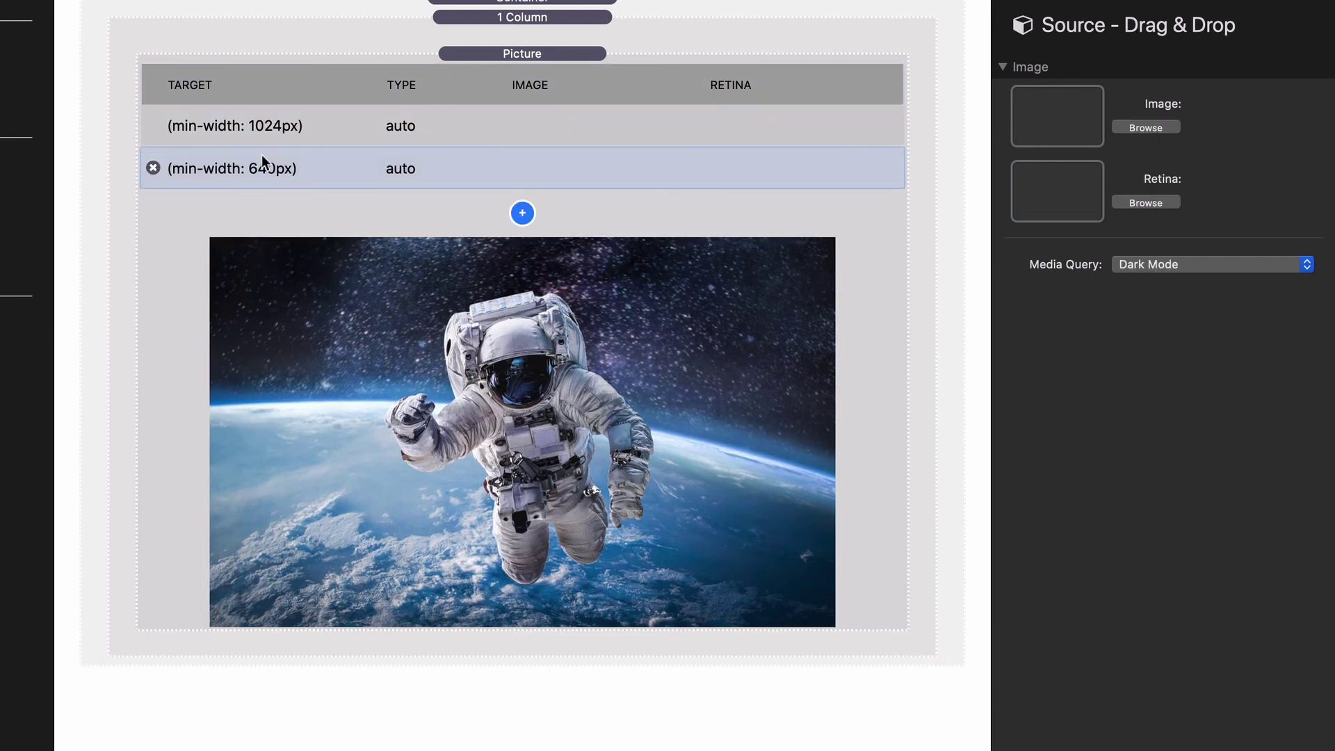
left_click(509, 111)
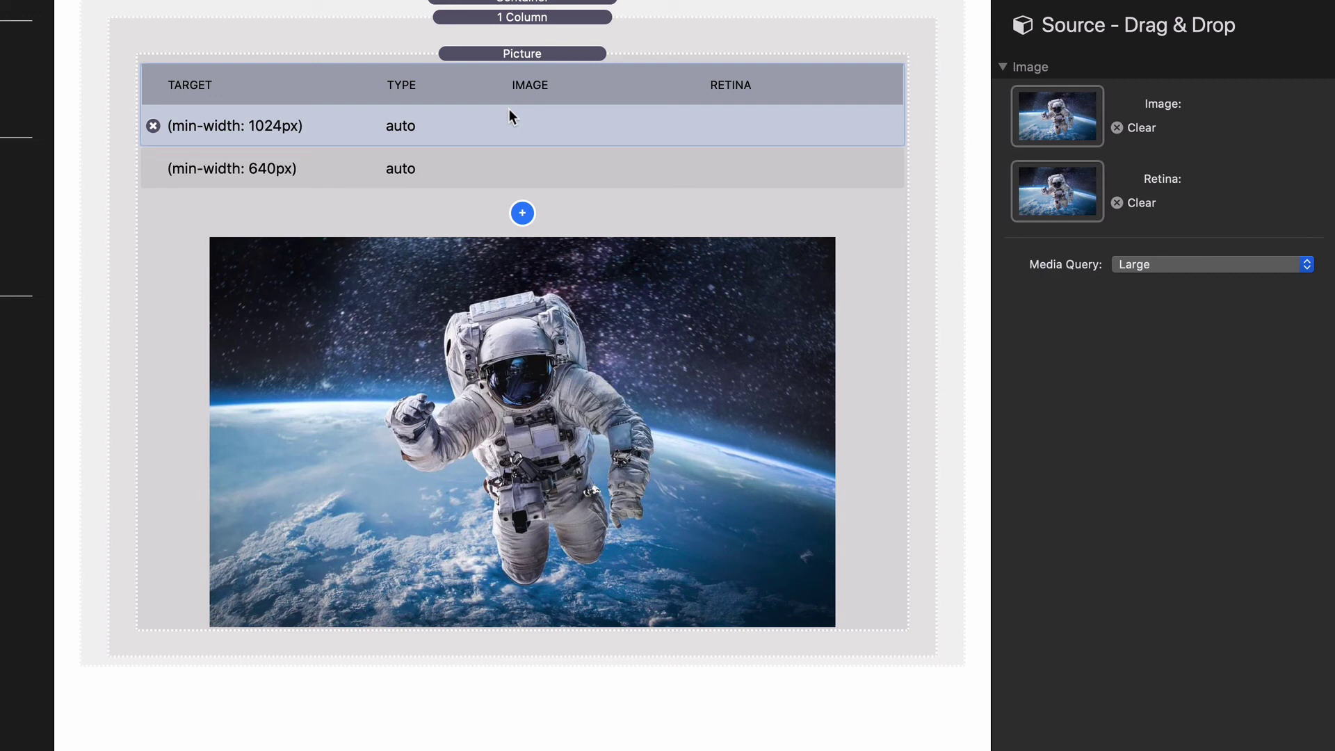
left_click(509, 176)
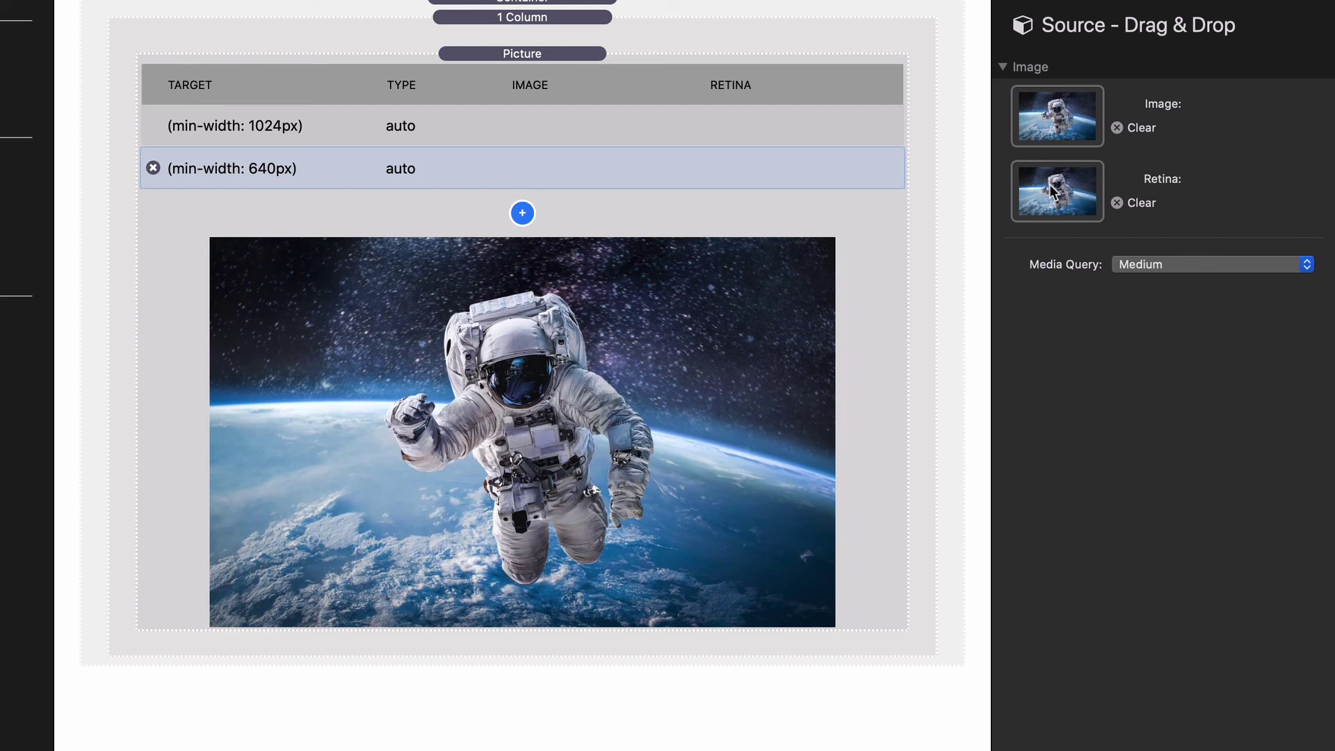
Step: Compare the Picture's default image settings with its Large (1024px) and Medium (640px) sources
left_click(882, 215)
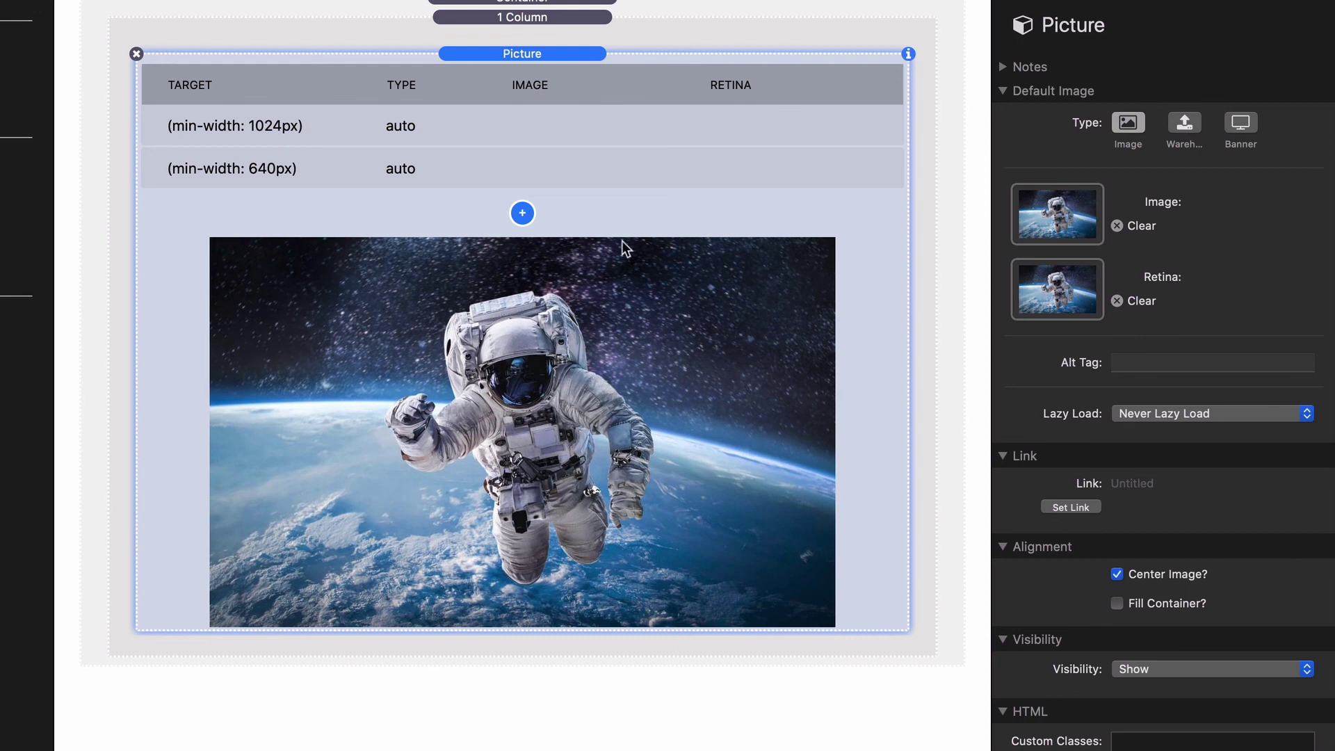
left_click(515, 125)
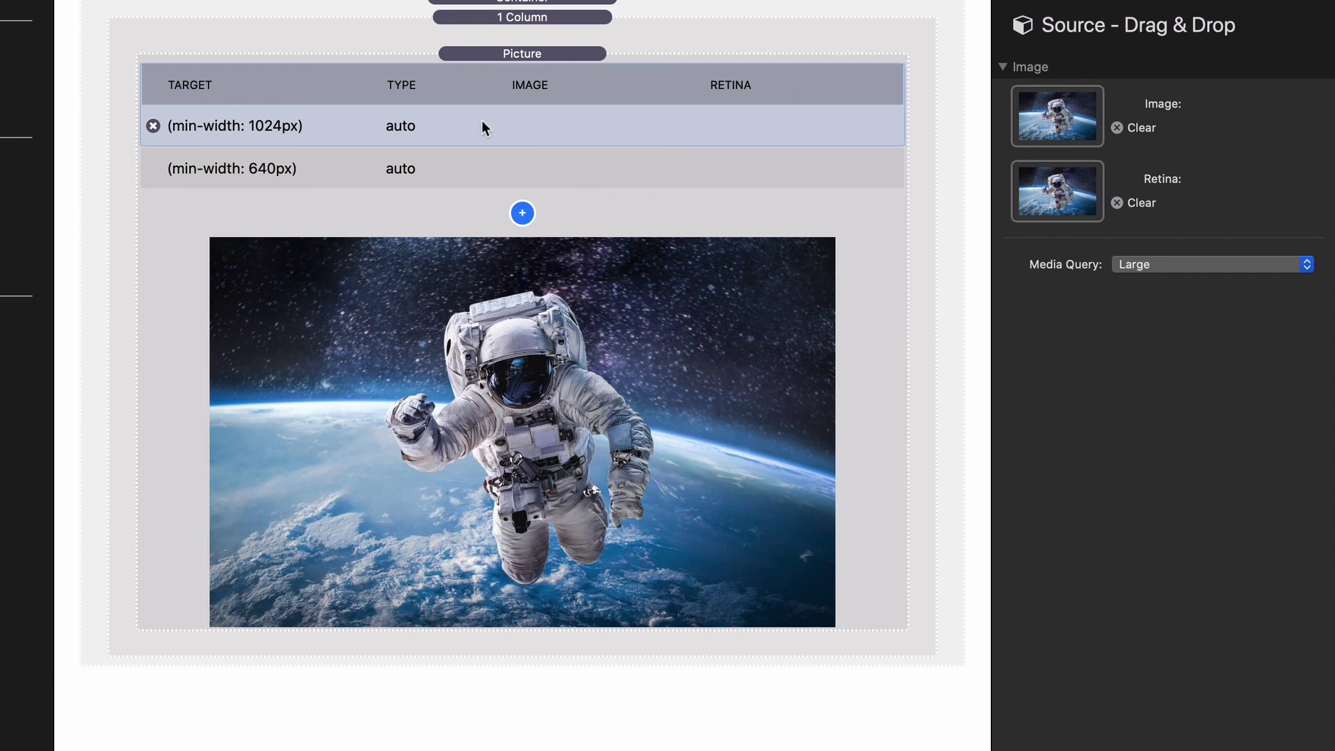
left_click(481, 151)
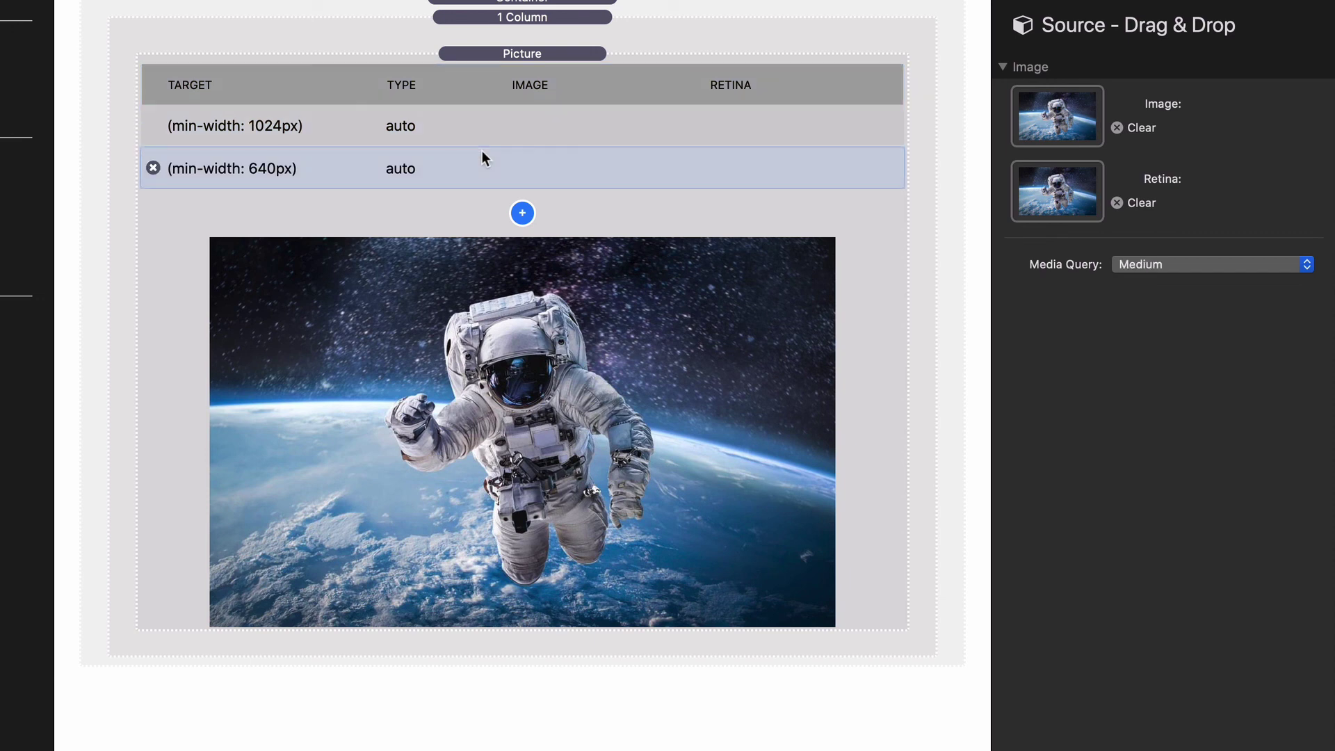
left_click(473, 227)
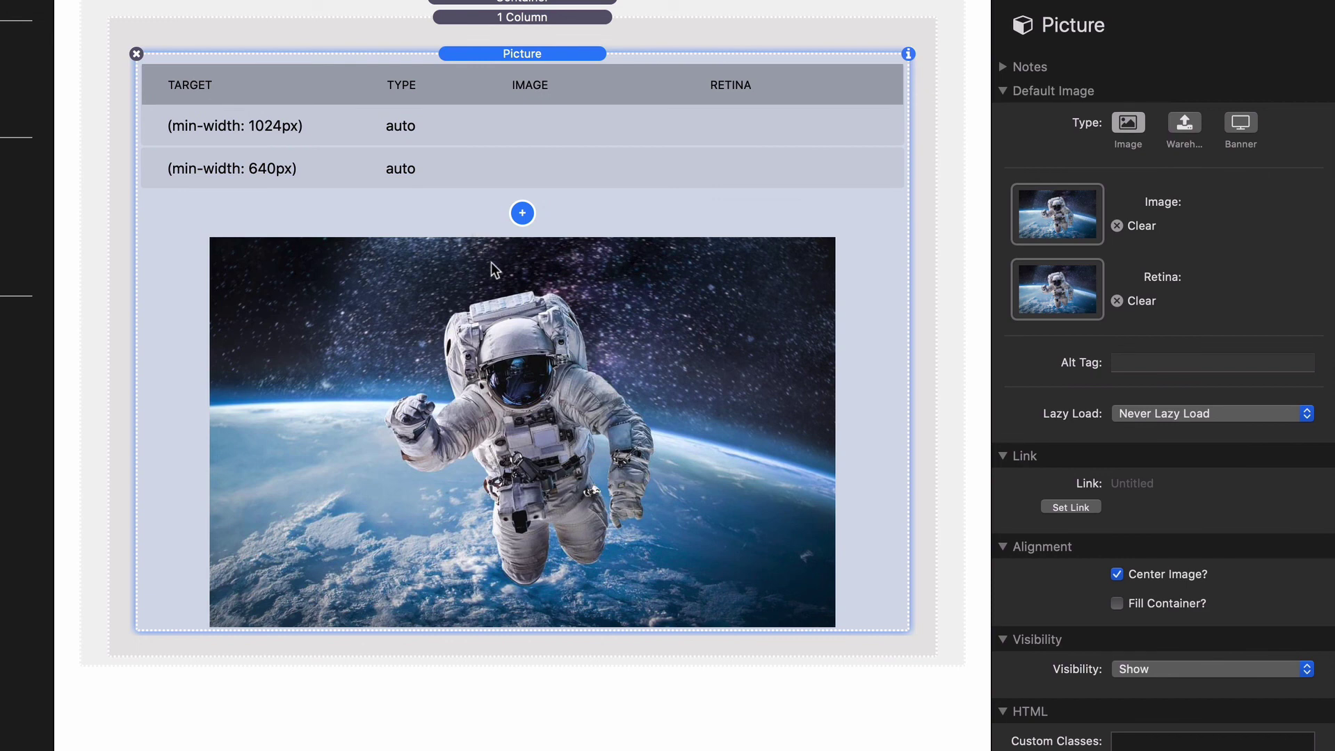
left_click(494, 128)
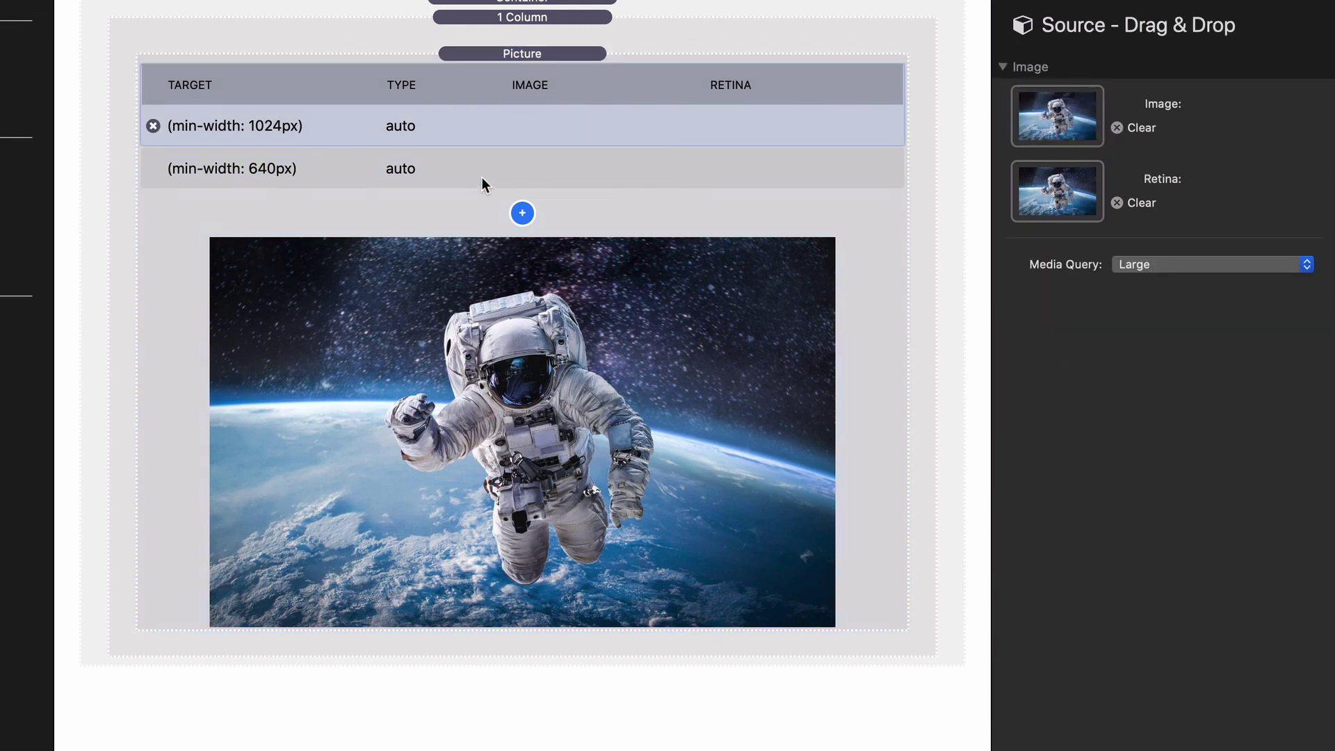
left_click(481, 176)
left_click(475, 123)
left_click(473, 174)
left_click(470, 125)
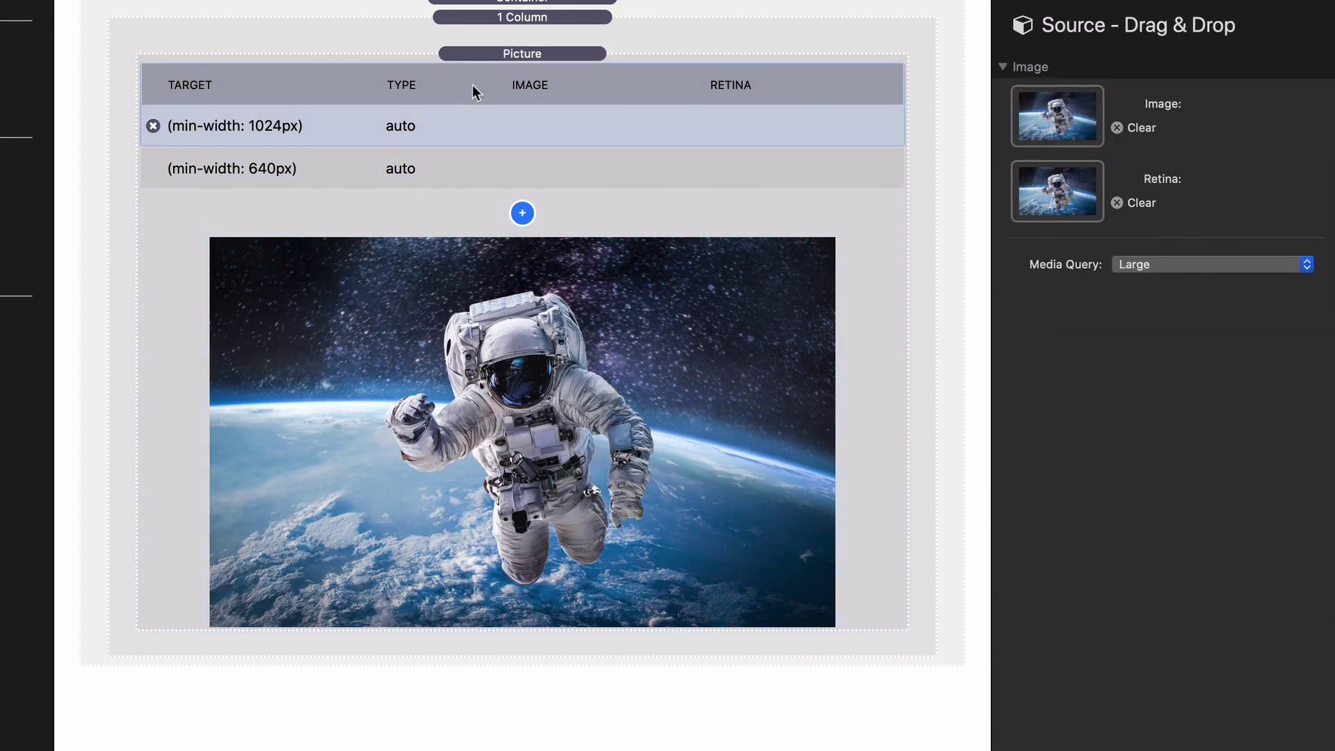